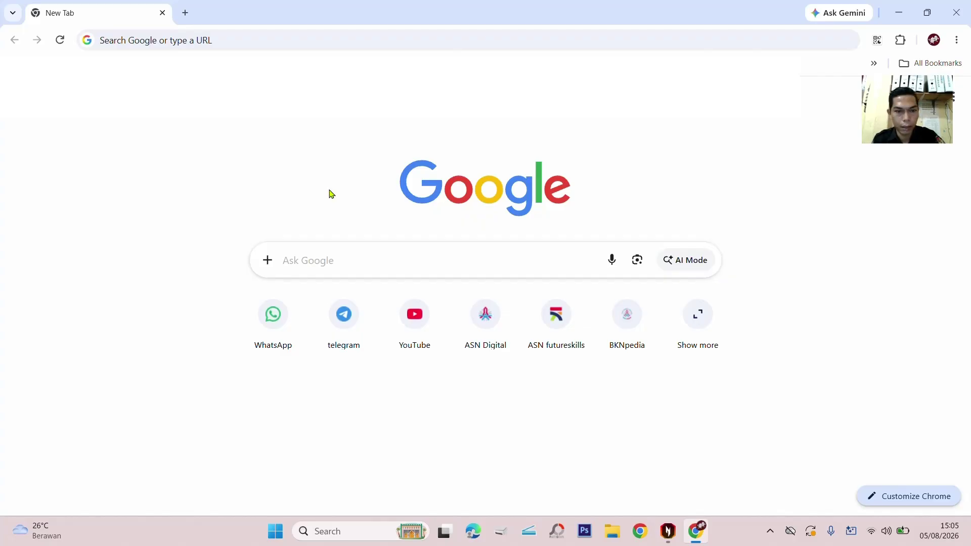
Search Google for 'bknpedia'
click(337, 261)
text(bkn)
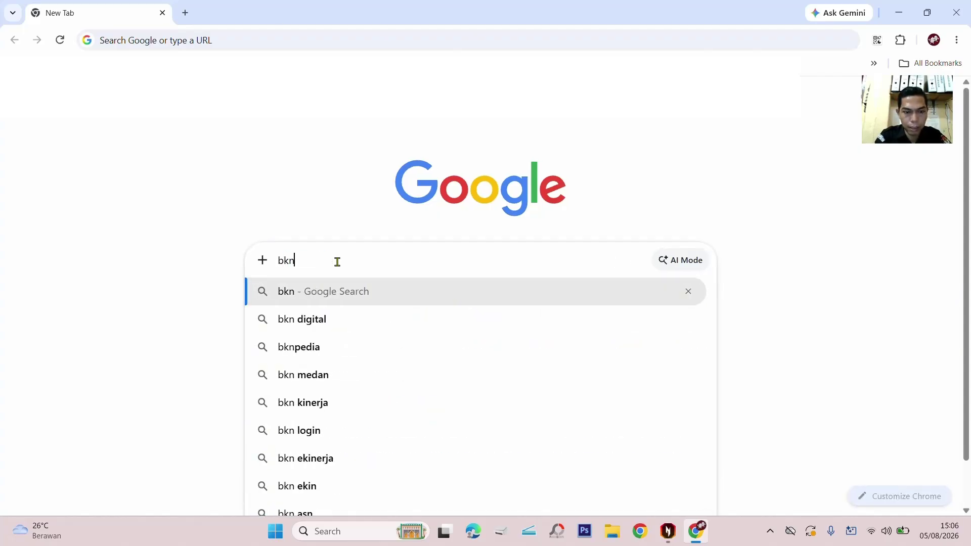
text(pedia)
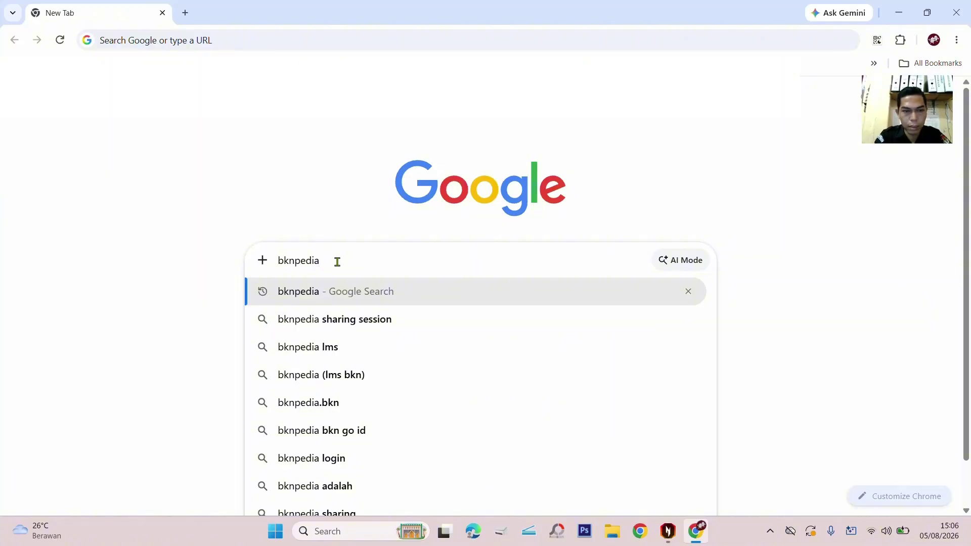
key(Return)
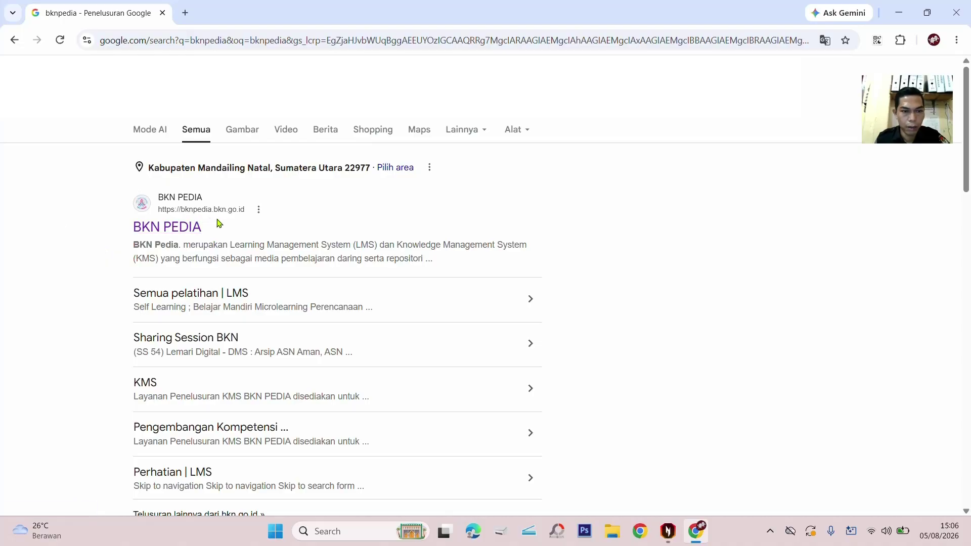
Open the BKN PEDIA site from the results and go to its SSO ASN login page
click(185, 232)
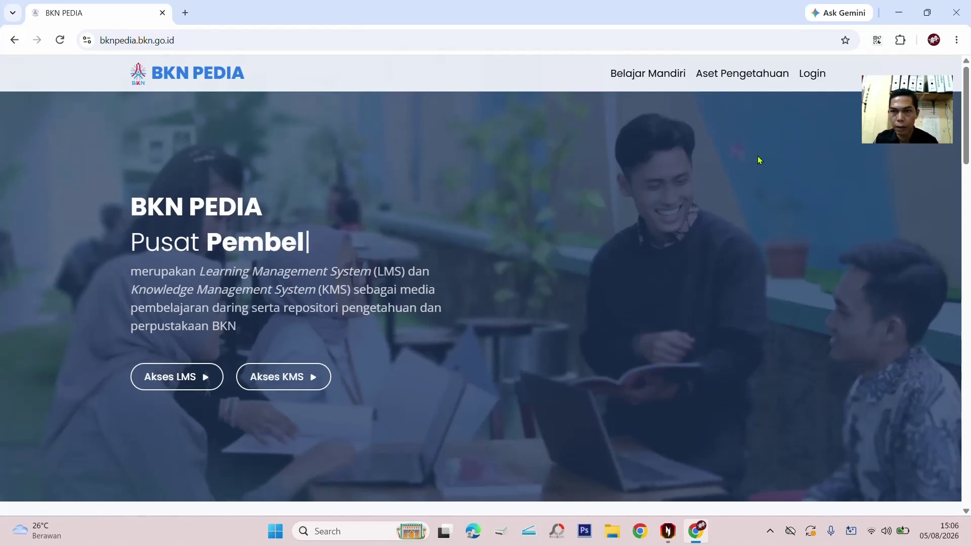
click(808, 75)
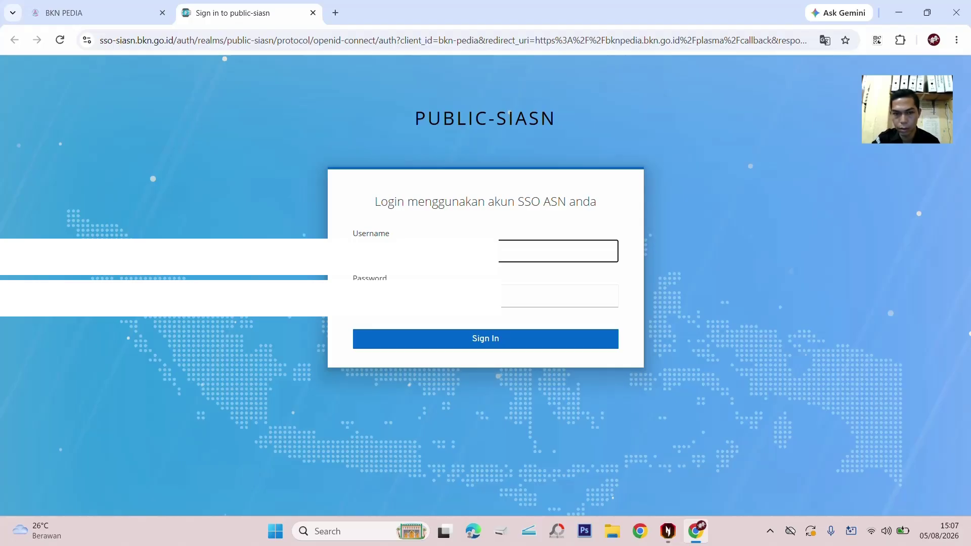
Sign in with the account password, then submit the one-time verification code
click(560, 296)
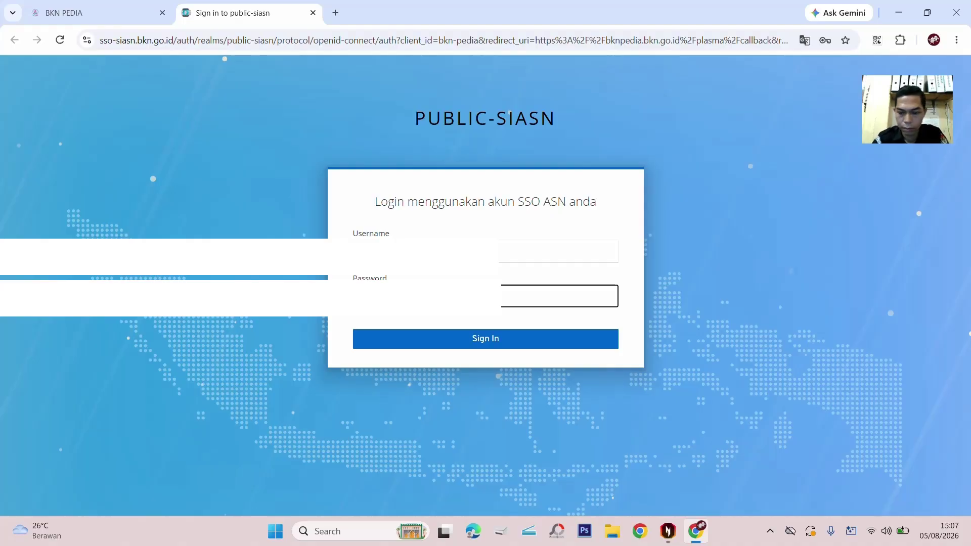
key(Return)
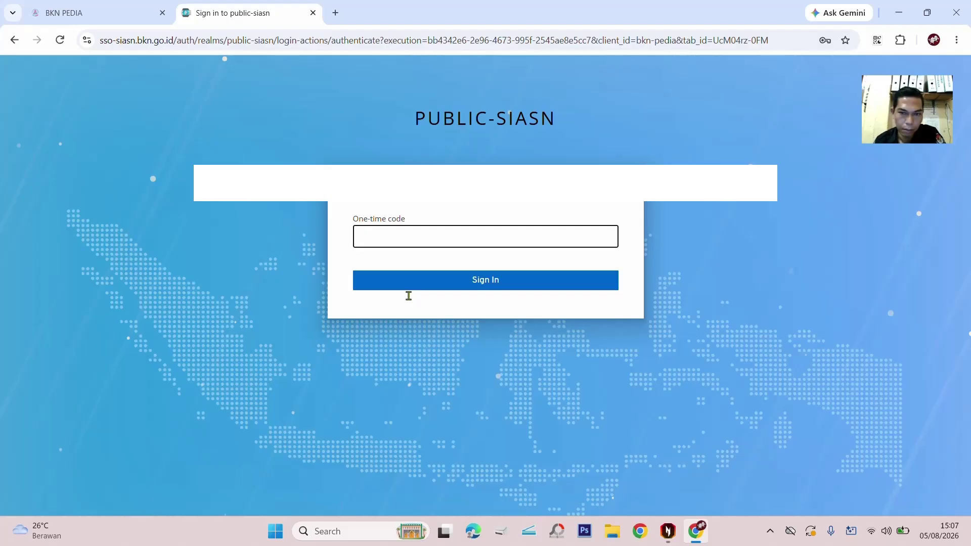
click(496, 237)
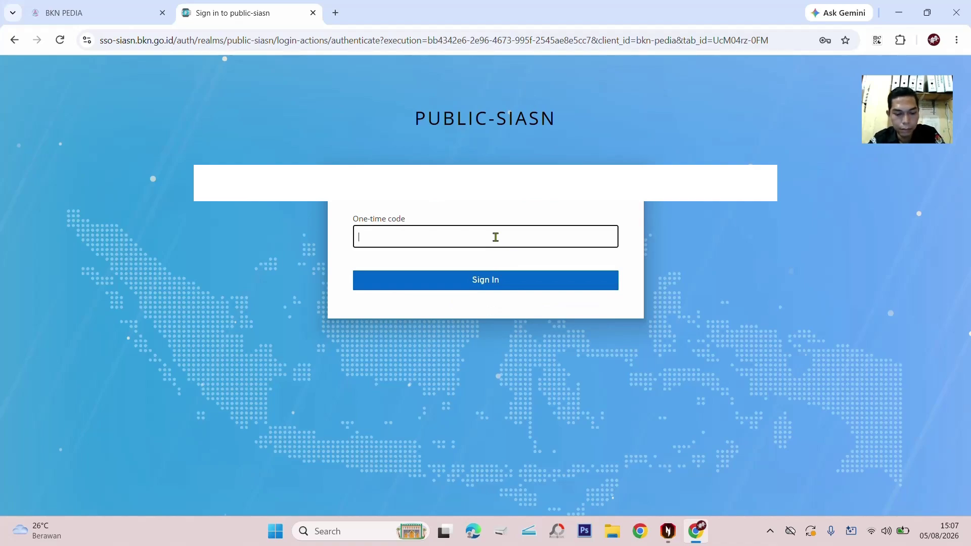
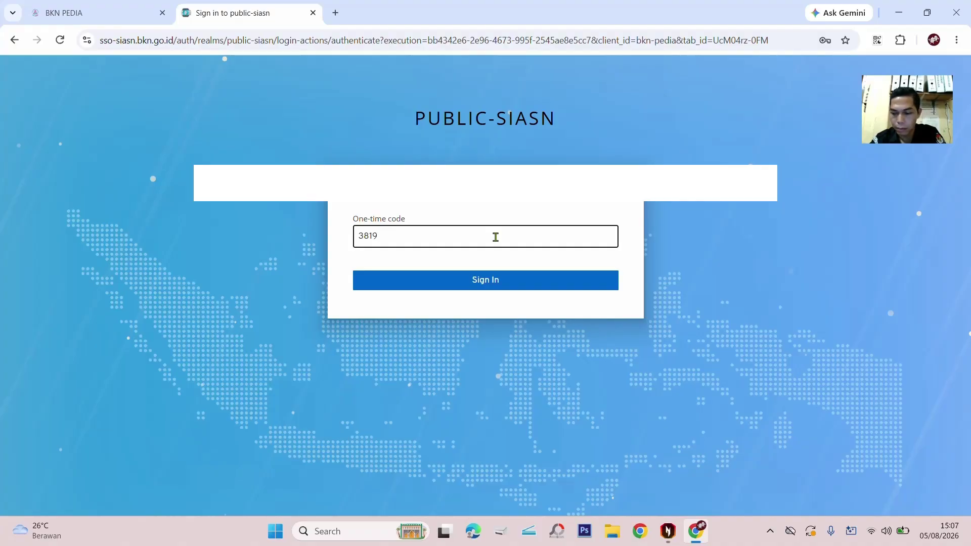
key(Return)
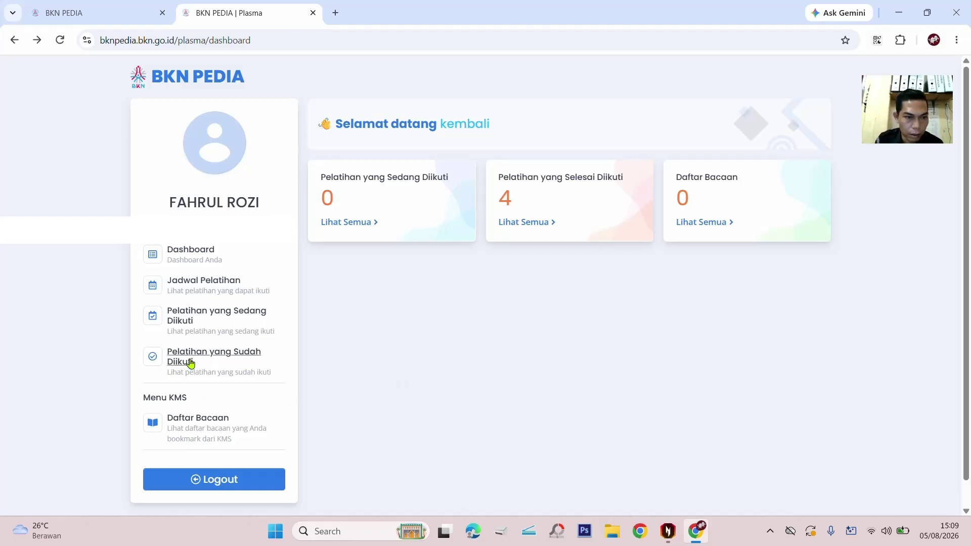
Open Jadwal Pelatihan from the left sidebar
click(233, 288)
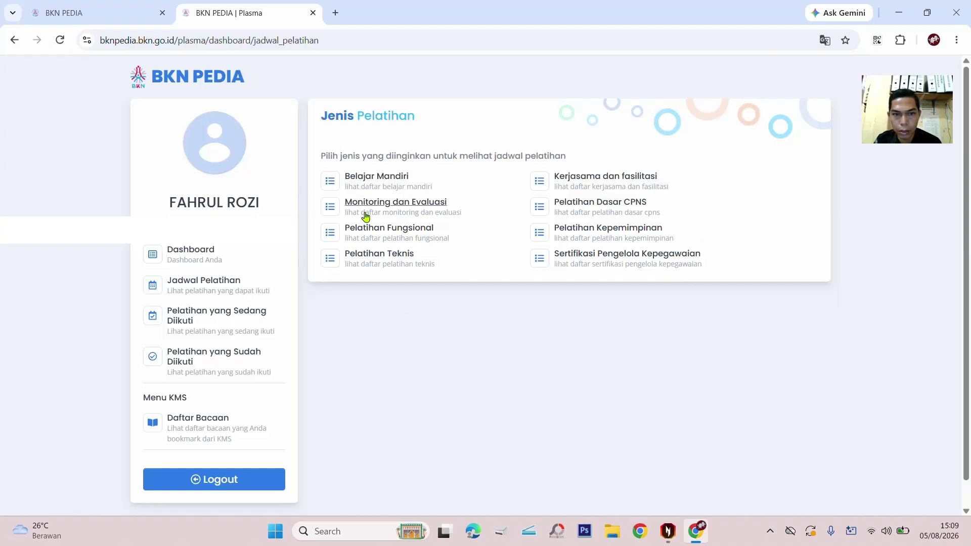
List the Belajar Mandiri courses and highlight the first card's 1000 quota and registrant count
click(371, 179)
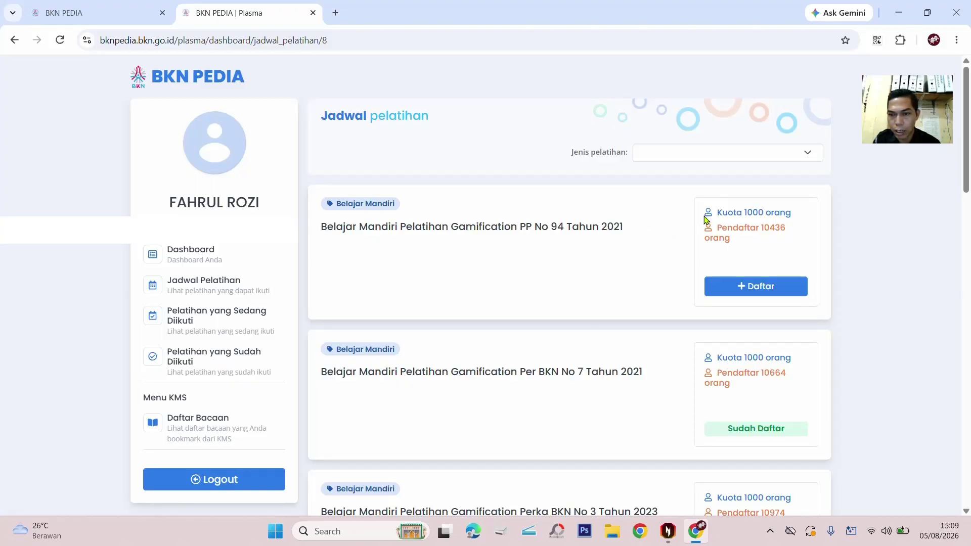
drag(717, 213, 800, 219)
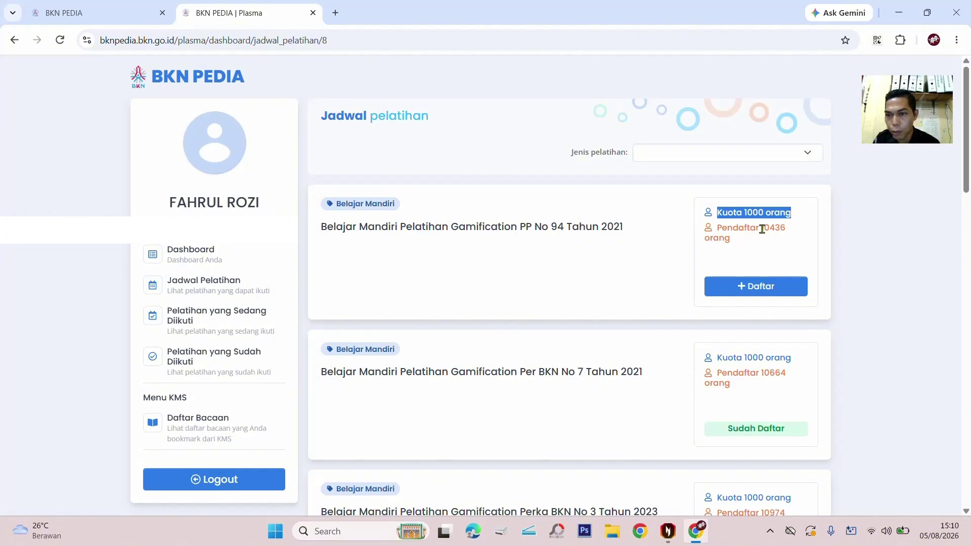
drag(761, 228, 747, 247)
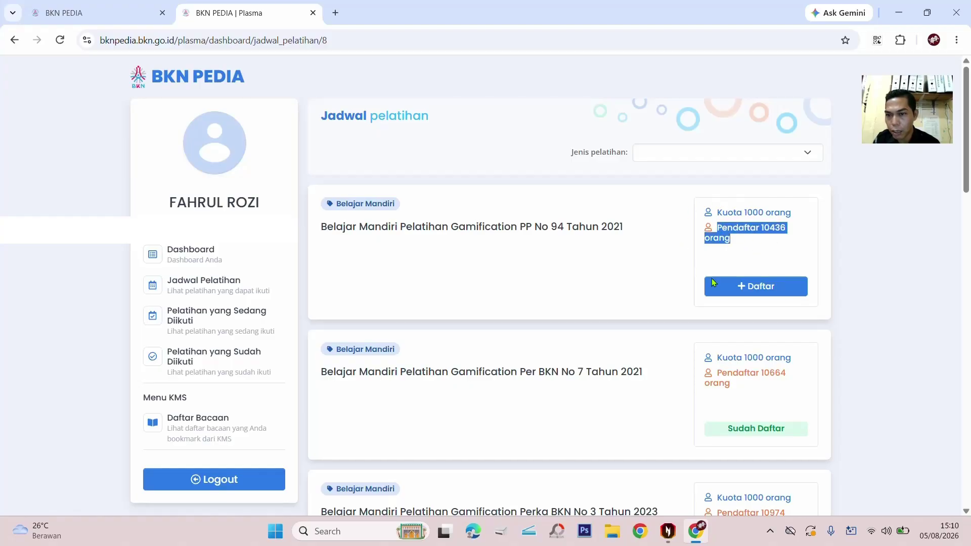
click(744, 227)
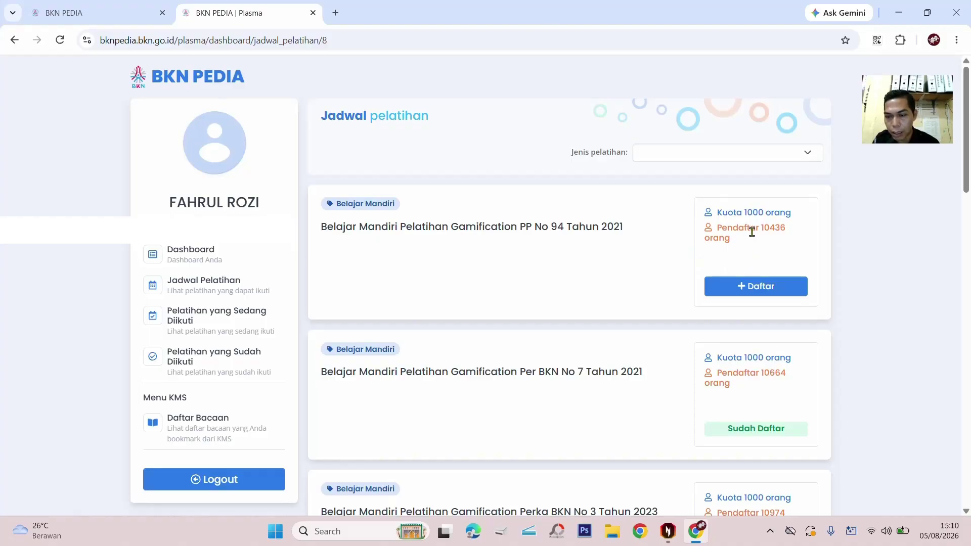
Scroll down to the AI Generative untuk ASN card at the end of the list
scroll(753, 232, down, 1)
scroll(752, 234, down, 1)
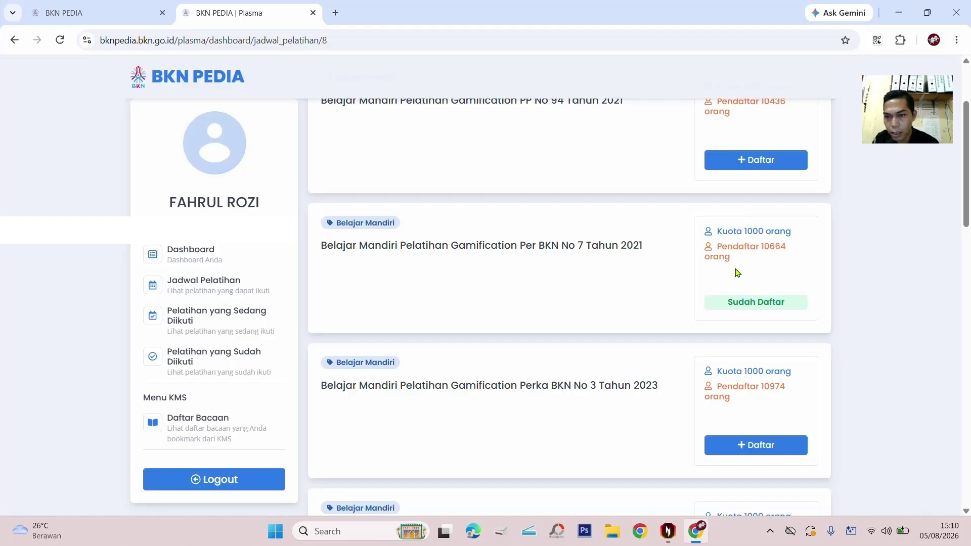
scroll(728, 249, down, 1)
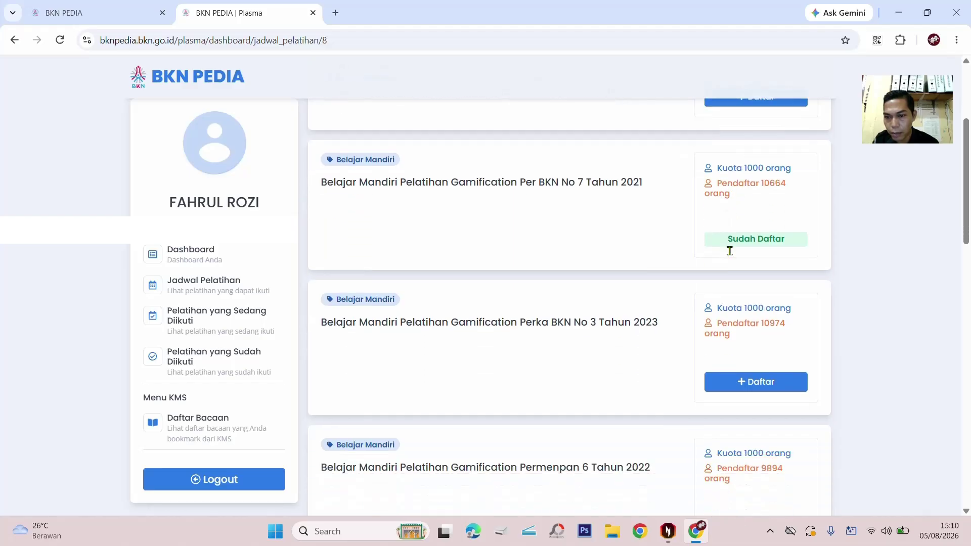
scroll(762, 240, down, 1)
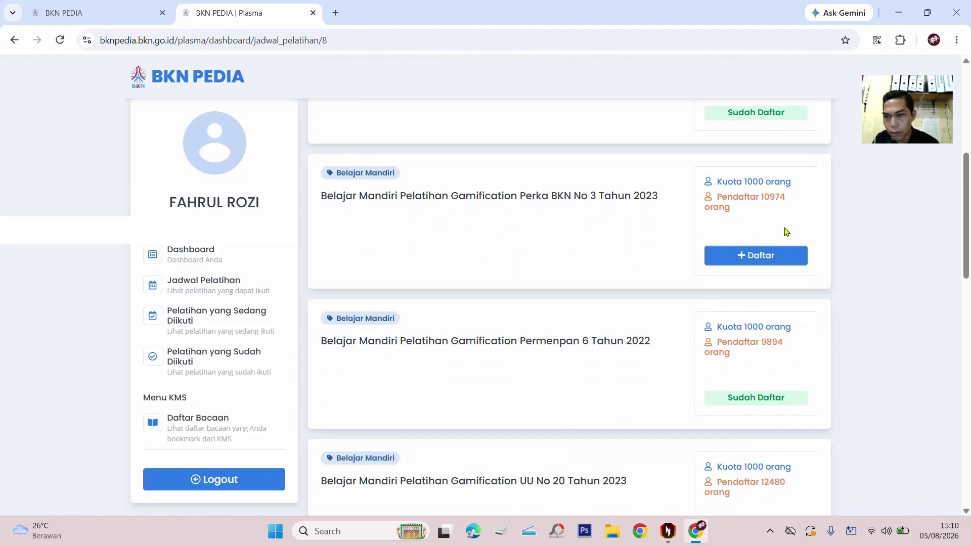
scroll(769, 221, down, 2)
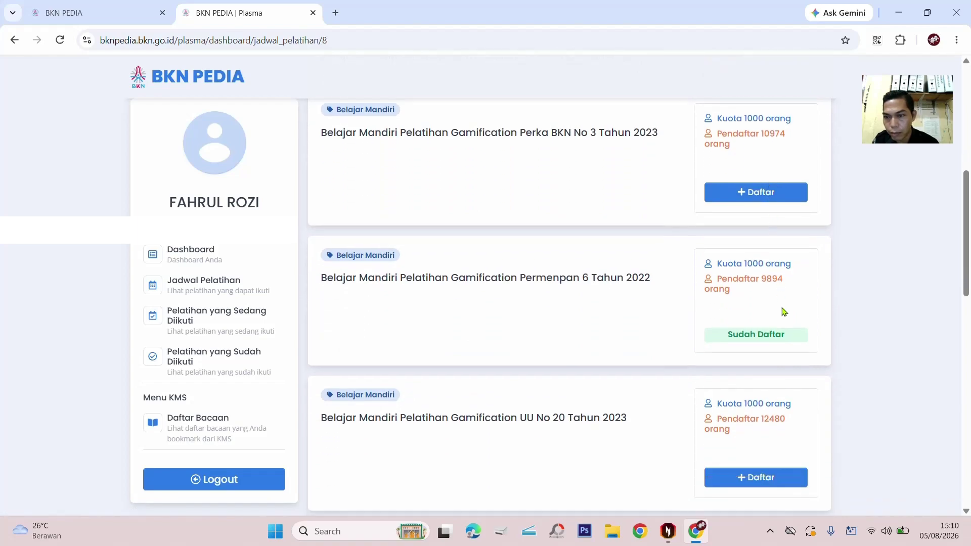
scroll(767, 283, up, 7)
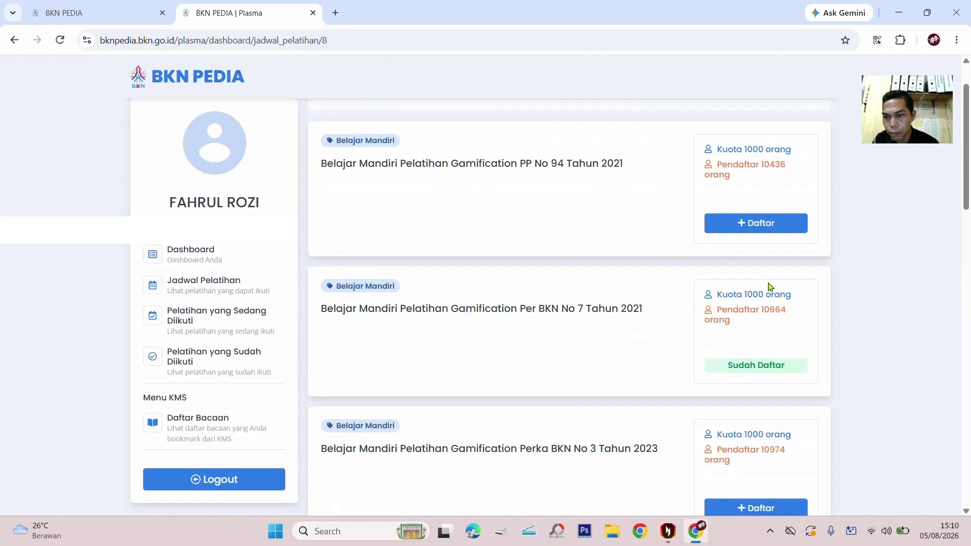
scroll(769, 267, down, 5)
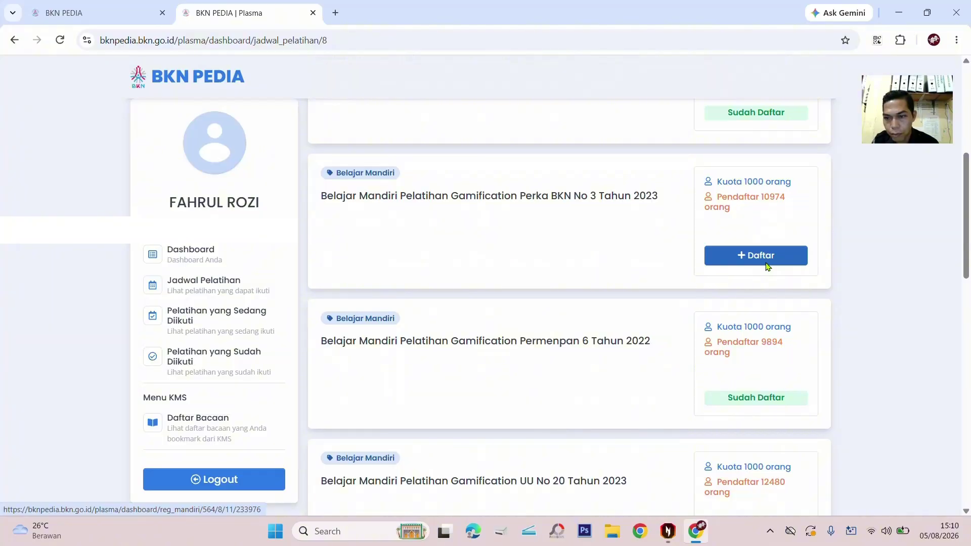
scroll(769, 267, down, 1)
scroll(765, 264, down, 2)
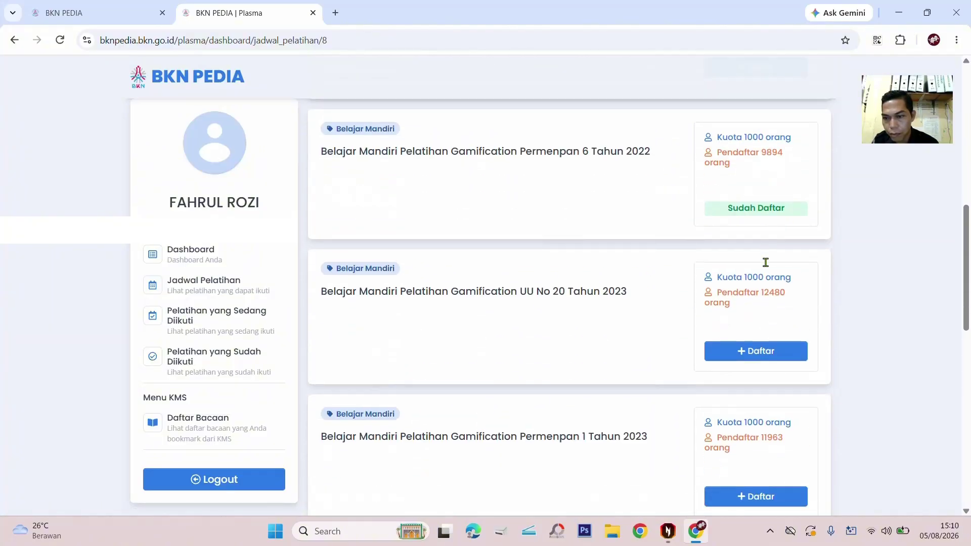
scroll(766, 262, down, 3)
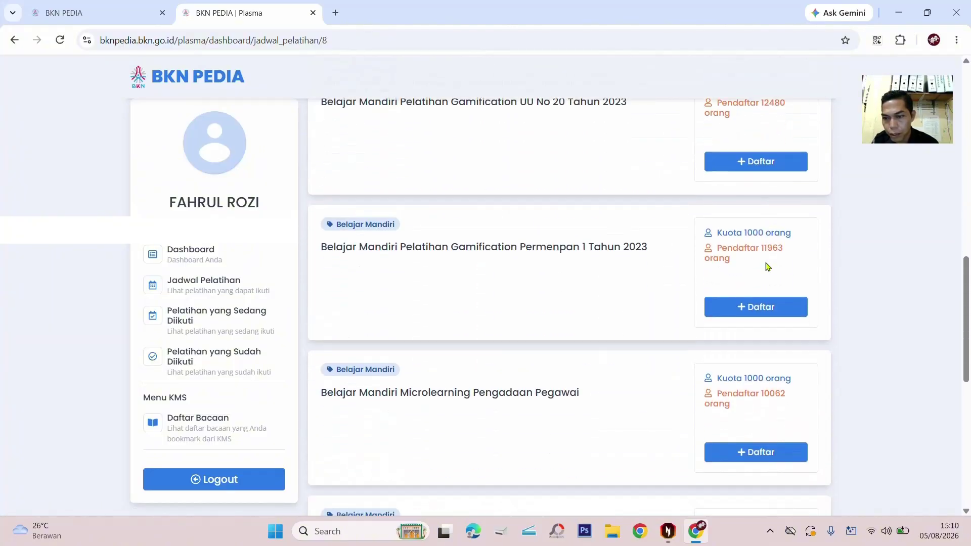
scroll(769, 267, down, 1)
scroll(768, 266, down, 6)
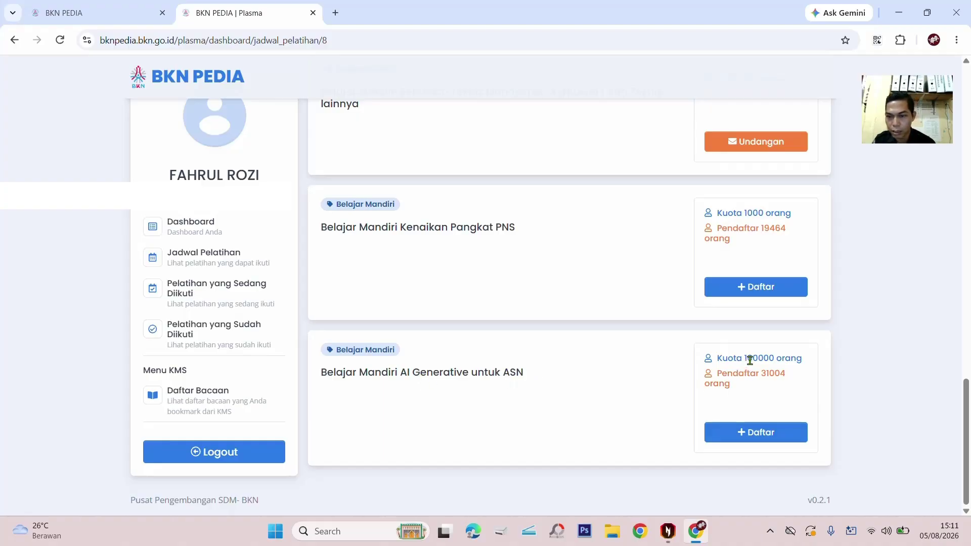
Highlight the AI Generative course's 100000 quota and its registrant count
mouse_move(759, 357)
mouse_down()
mouse_move(784, 357)
mouse_move(774, 358)
mouse_up()
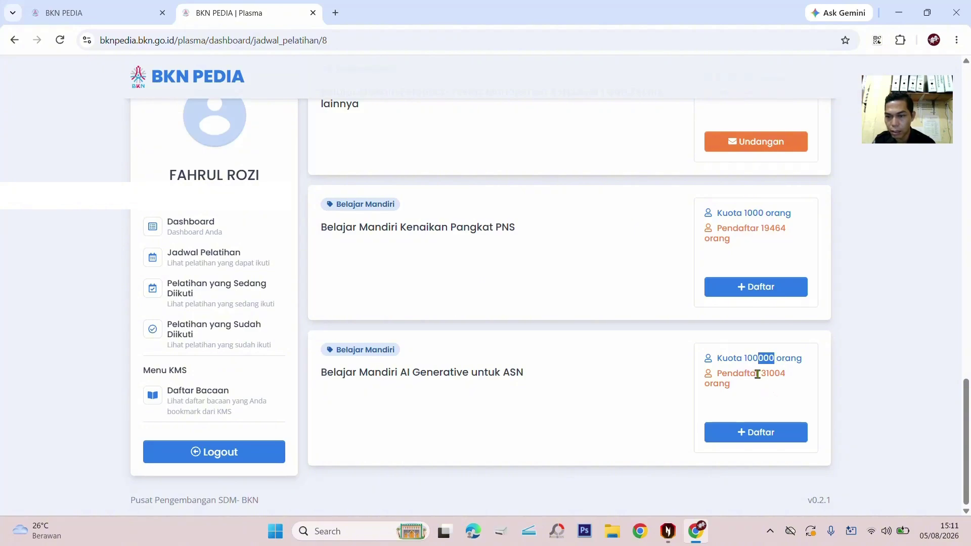
drag(757, 375, 770, 379)
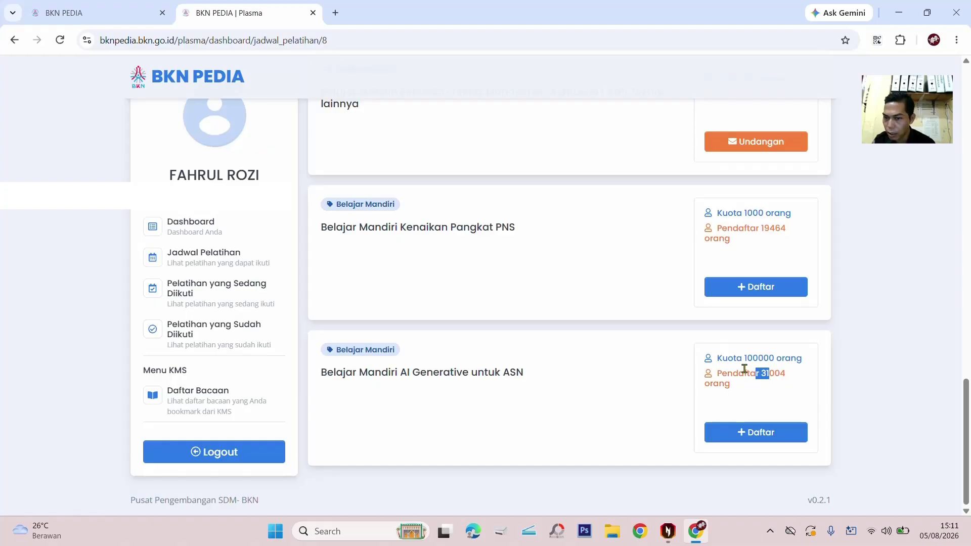
click(774, 380)
Try registering for AI Generative untuk ASN and dismiss the unavailable-course error
click(768, 434)
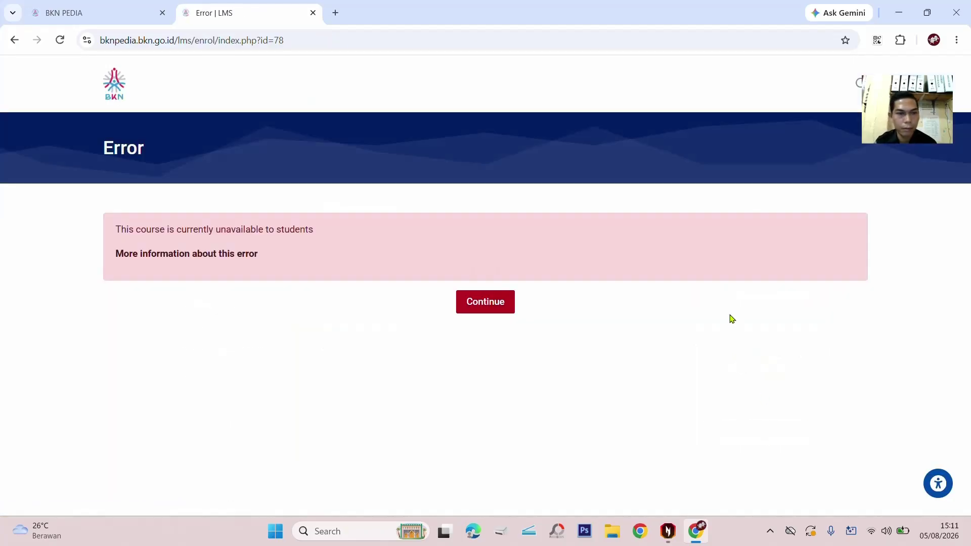
click(505, 310)
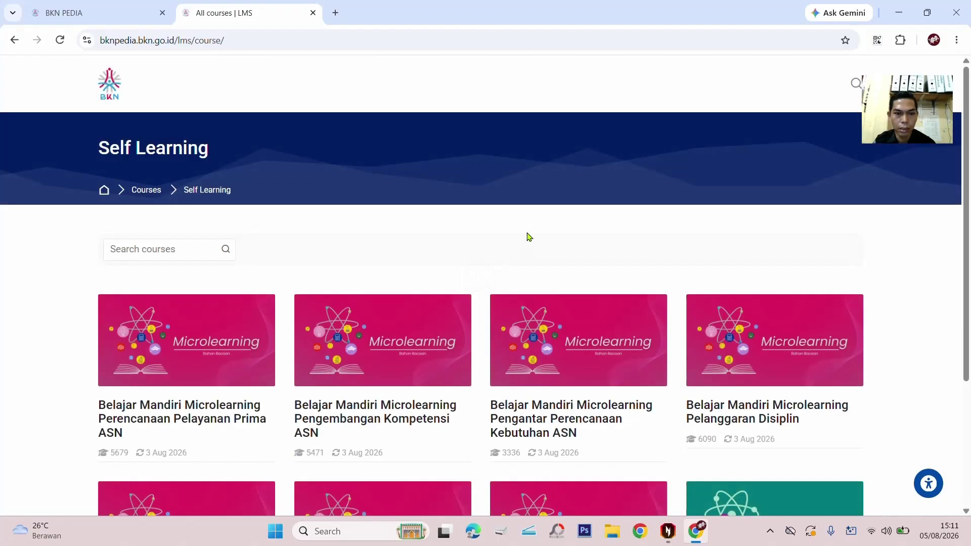
scroll(530, 243, down, 3)
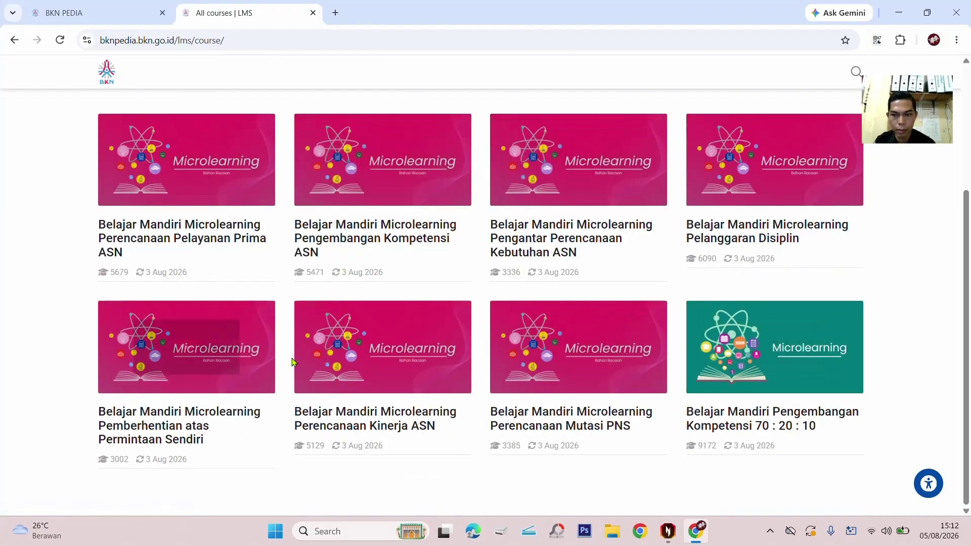
Open the Belajar Mandiri Microlearning Perencanaan Kinerja ASN course page from the catalogue
mouse_move(399, 323)
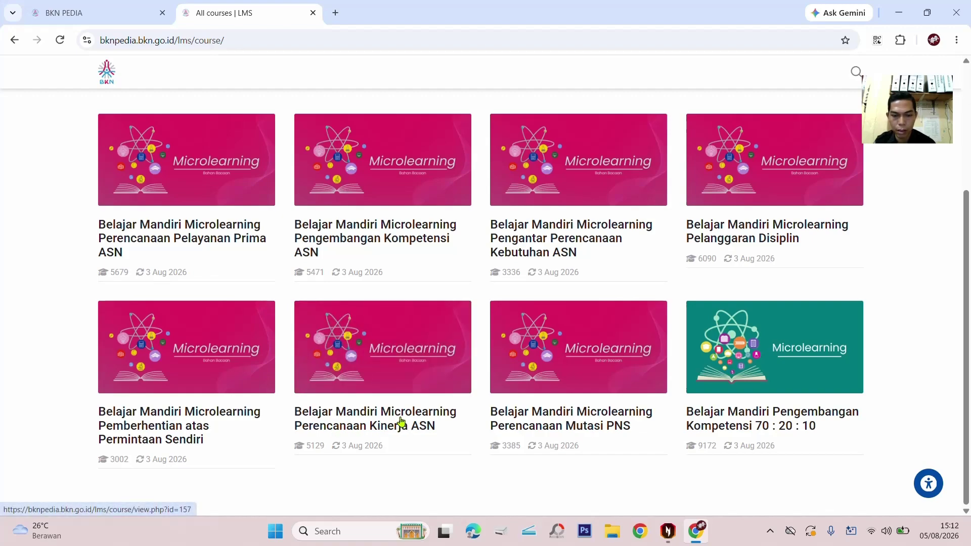
mouse_move(399, 375)
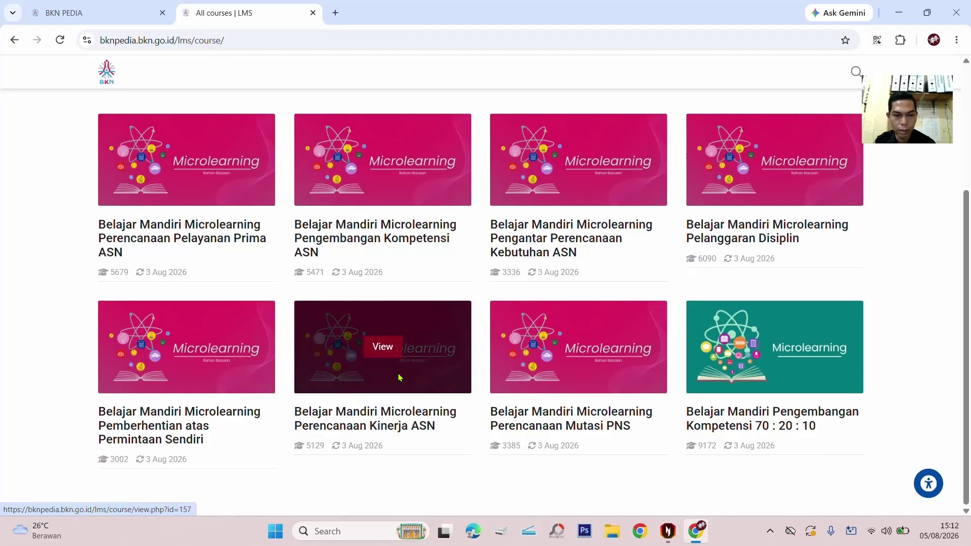
click(383, 348)
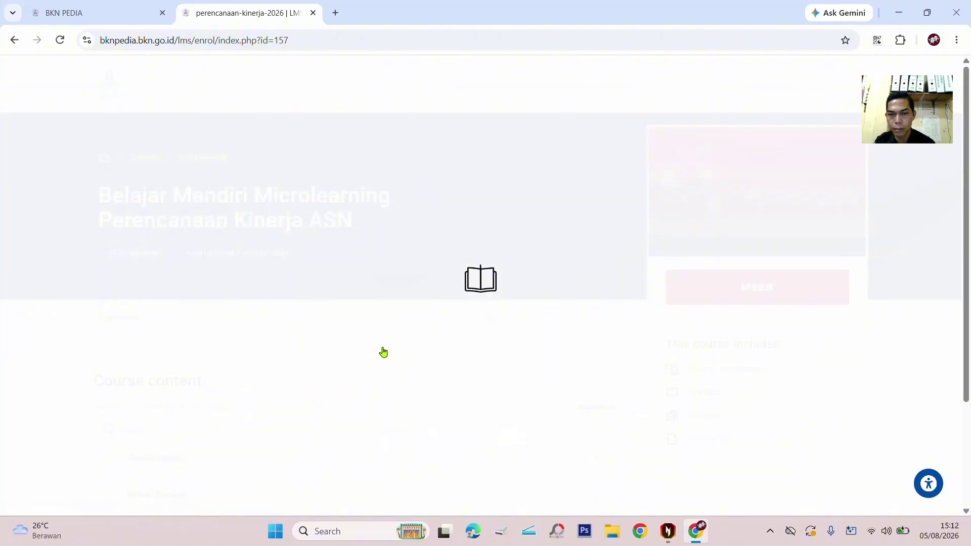
scroll(394, 344, down, 1)
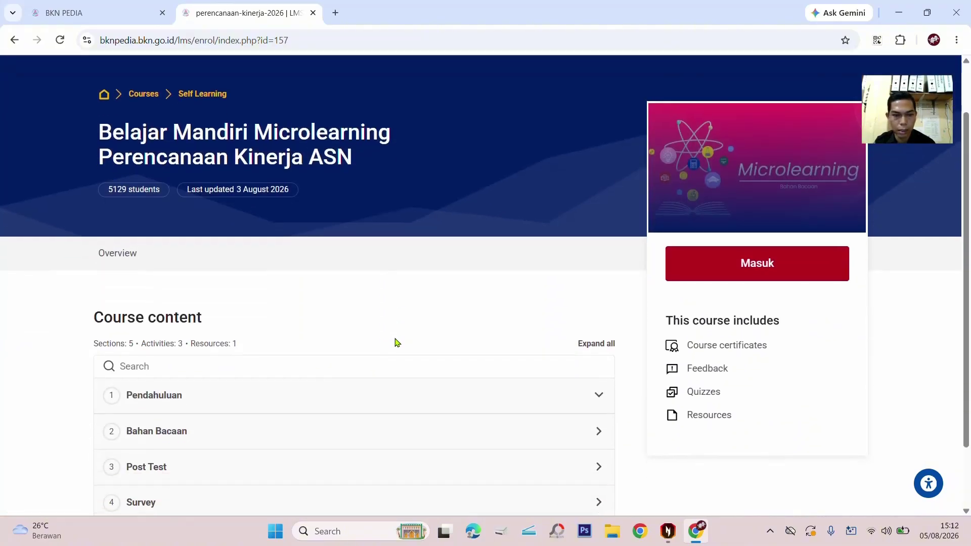
scroll(396, 342, down, 1)
scroll(475, 307, up, 3)
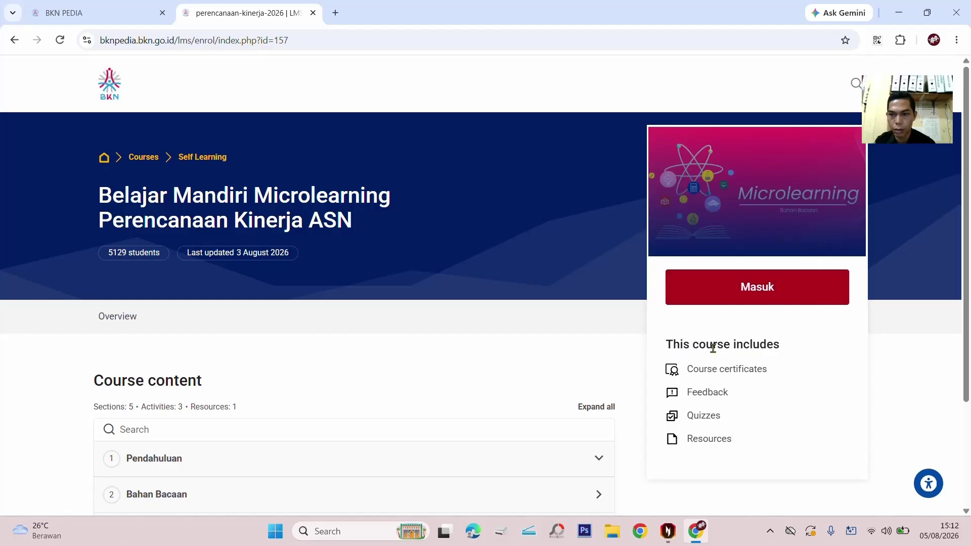
Enter the course and open the Perencanaan Kinerja ASN PDF reading, completing Bahan Bacaan
click(758, 296)
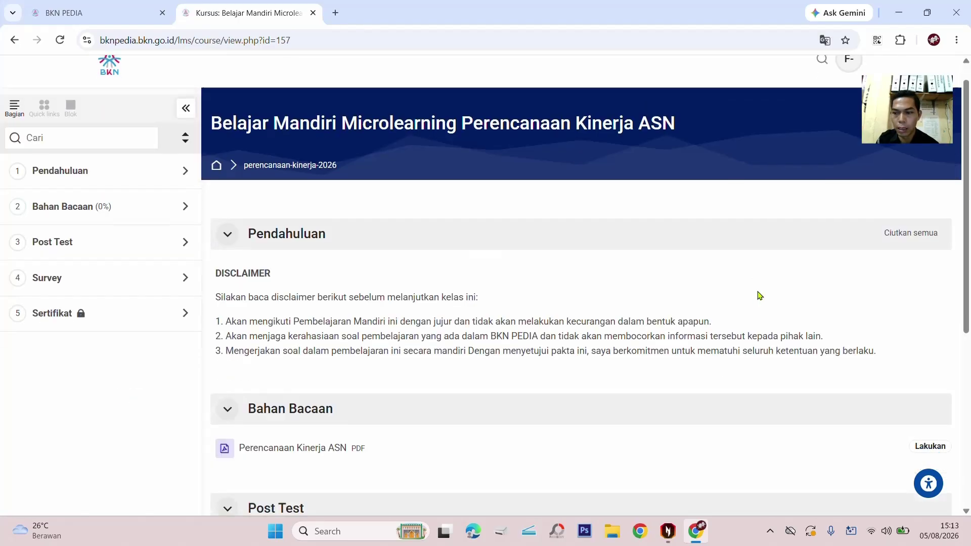
scroll(758, 295, down, 1)
scroll(758, 296, down, 1)
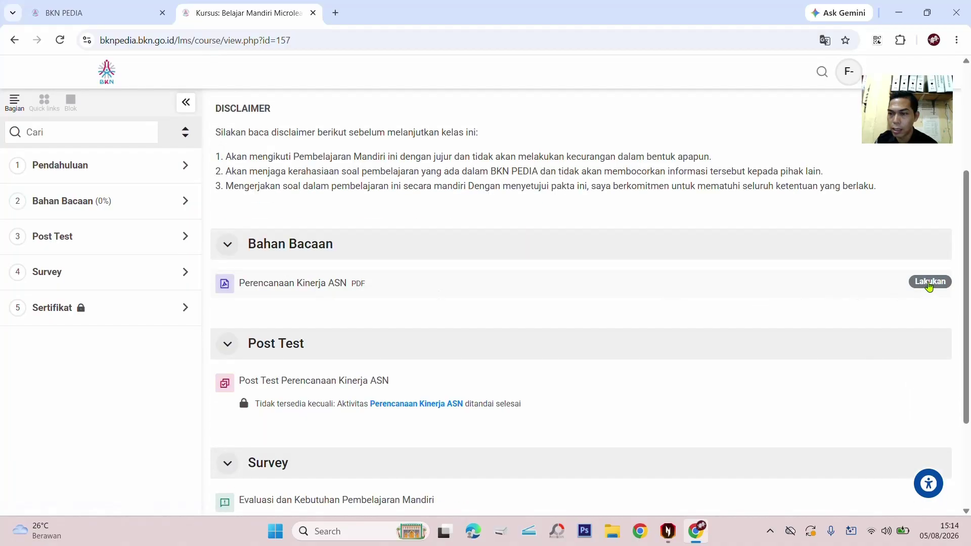
click(930, 286)
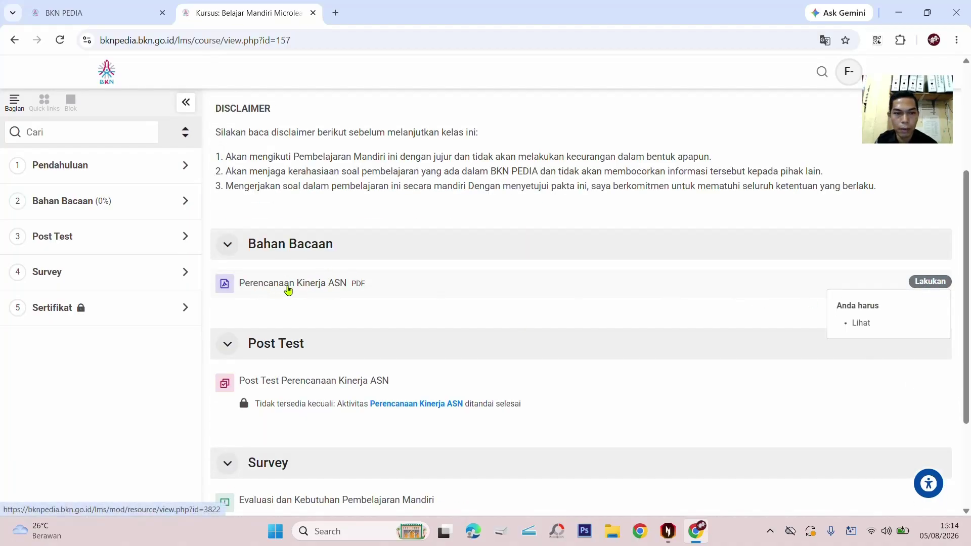
click(323, 290)
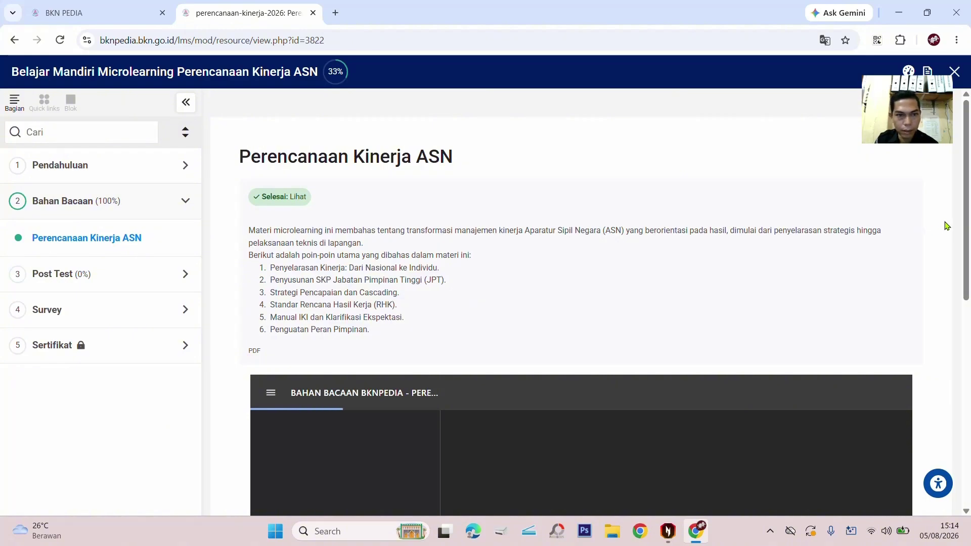
scroll(947, 226, down, 1)
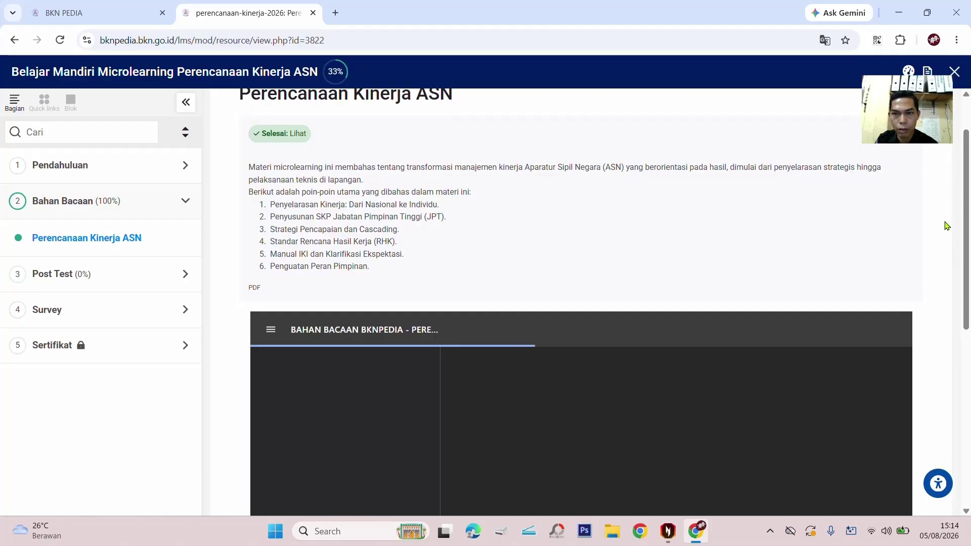
scroll(783, 243, down, 3)
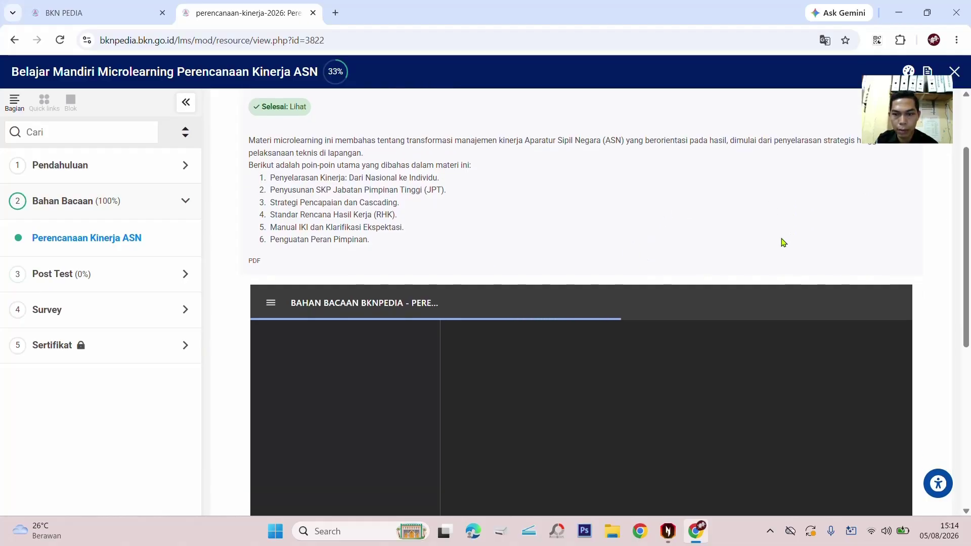
scroll(649, 342, up, 1)
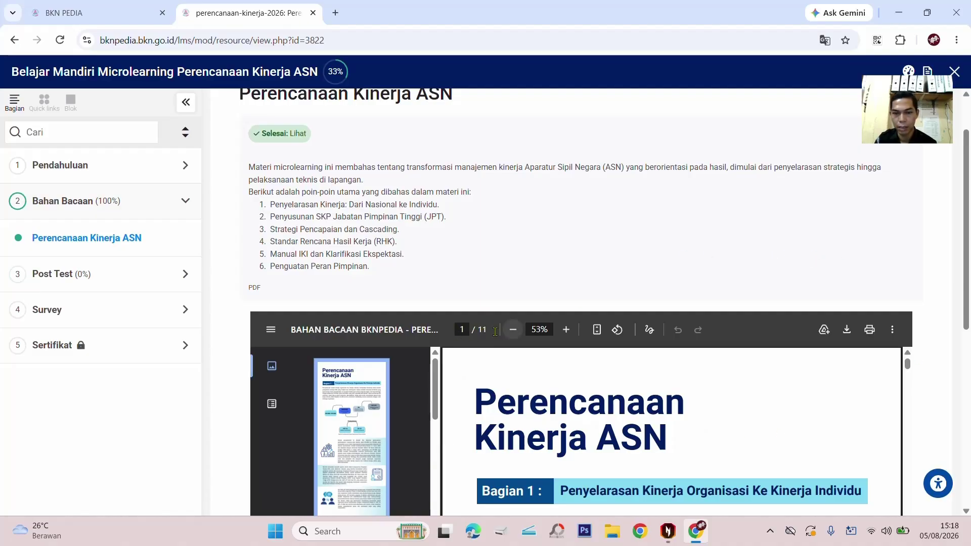
Scroll through all 11 pages of the Perencanaan Kinerja ASN PDF to the post-test link
scroll(912, 281, down, 3)
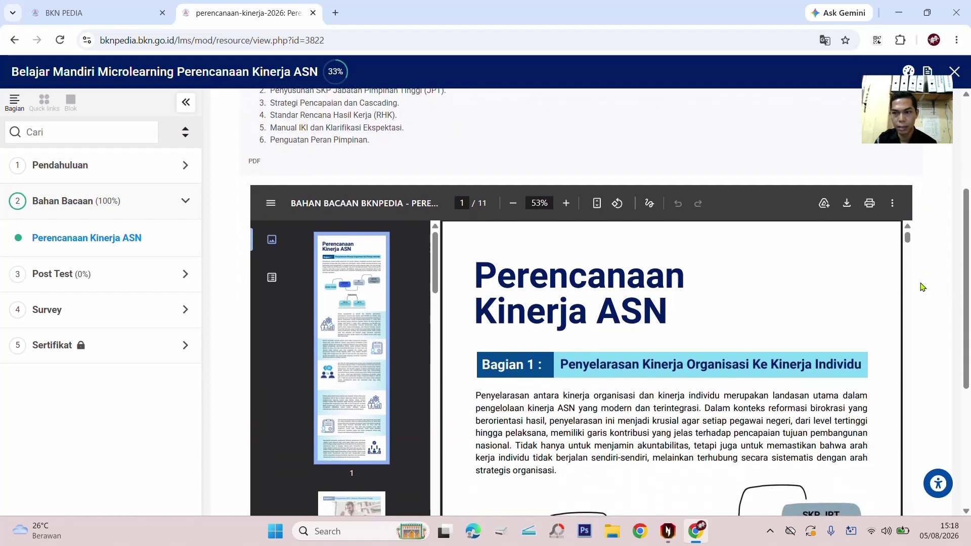
scroll(923, 287, down, 2)
scroll(928, 291, down, 1)
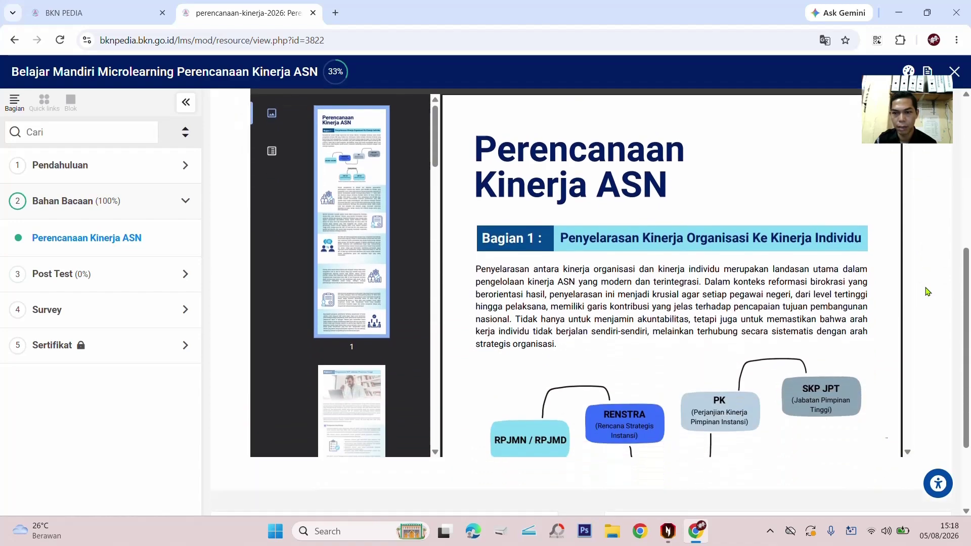
scroll(844, 292, down, 2)
scroll(844, 290, down, 1)
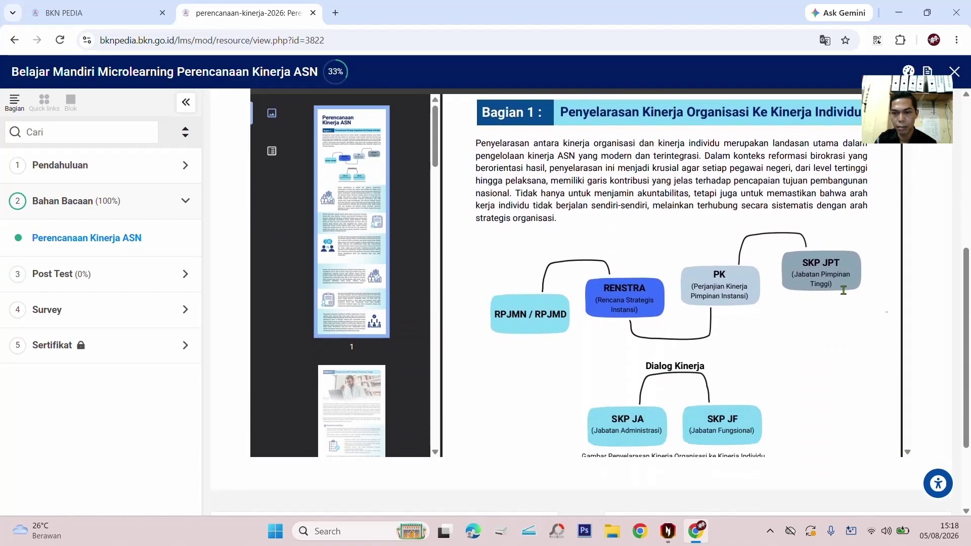
scroll(844, 290, down, 3)
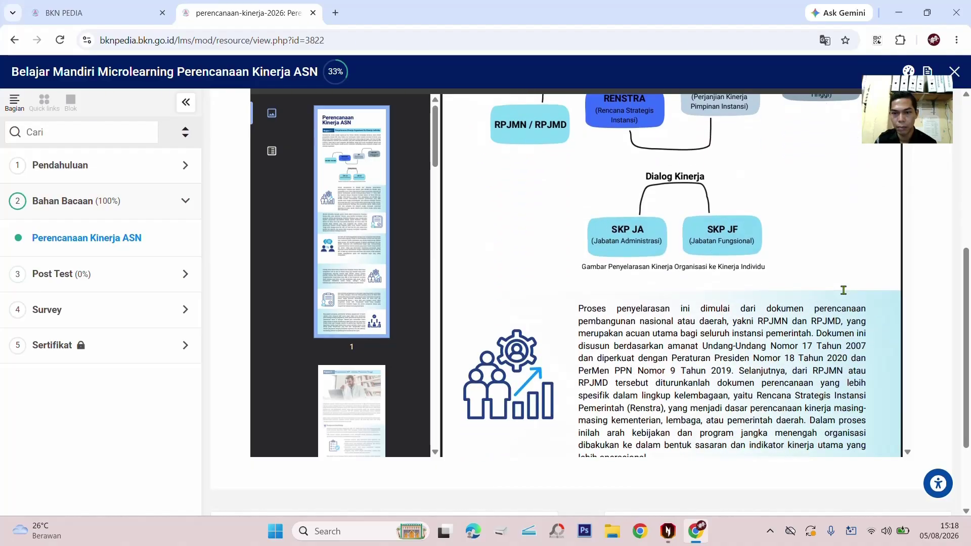
scroll(844, 290, down, 8)
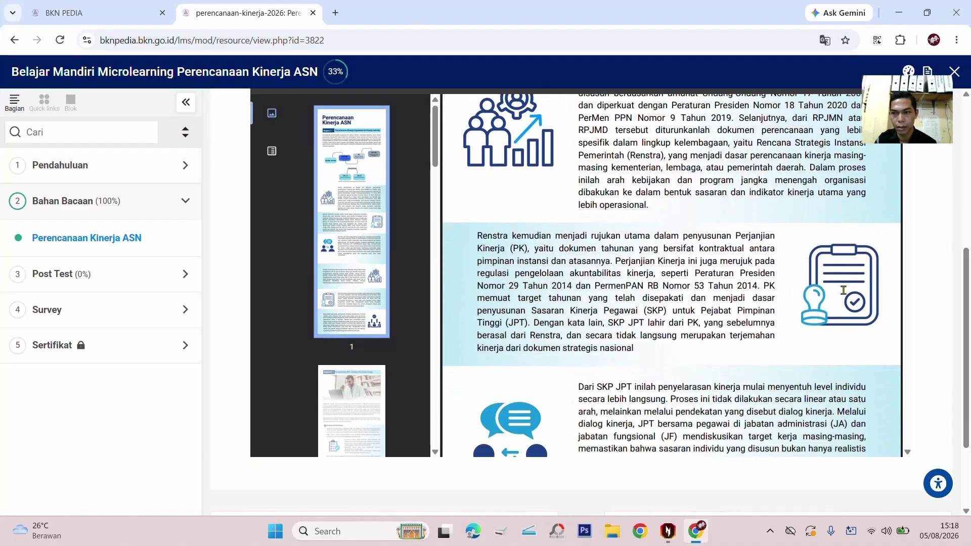
scroll(843, 291, down, 1)
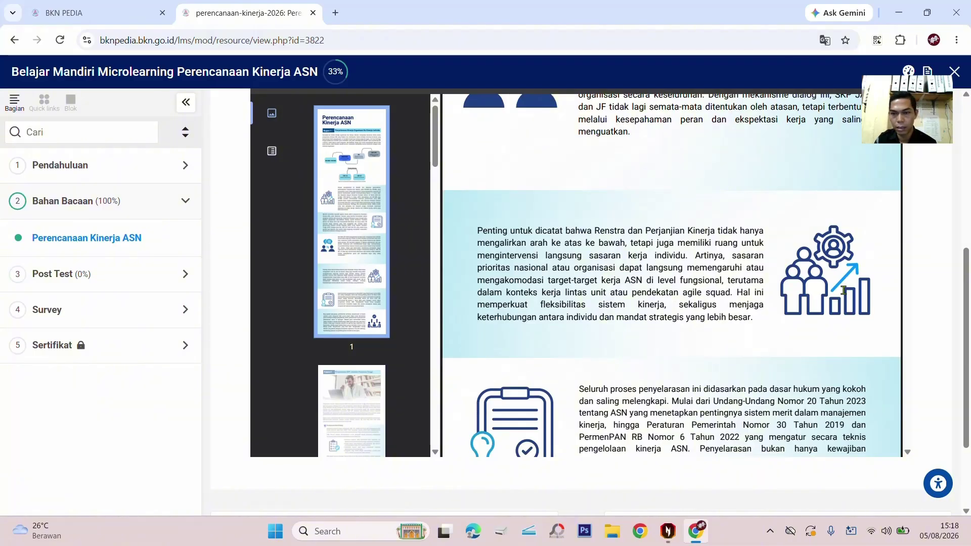
scroll(844, 290, down, 7)
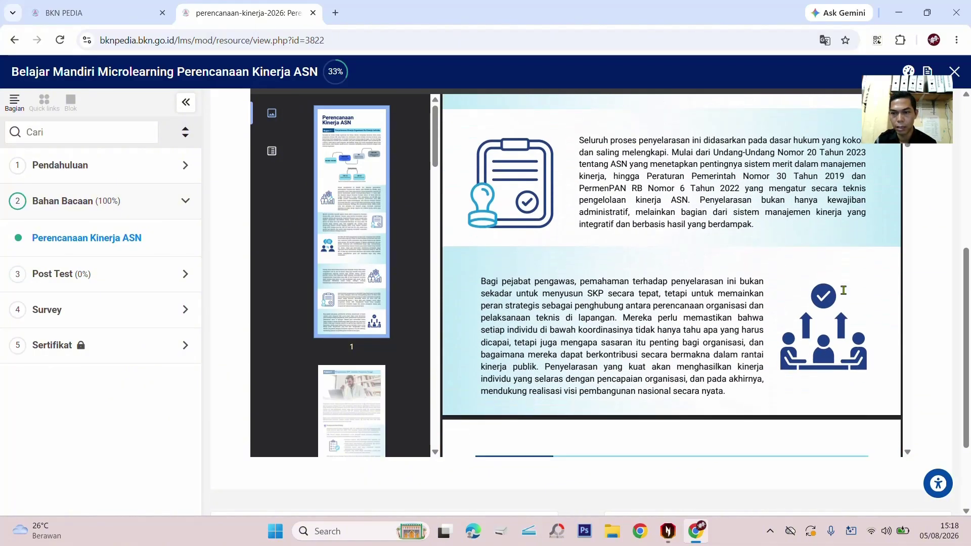
scroll(844, 290, down, 3)
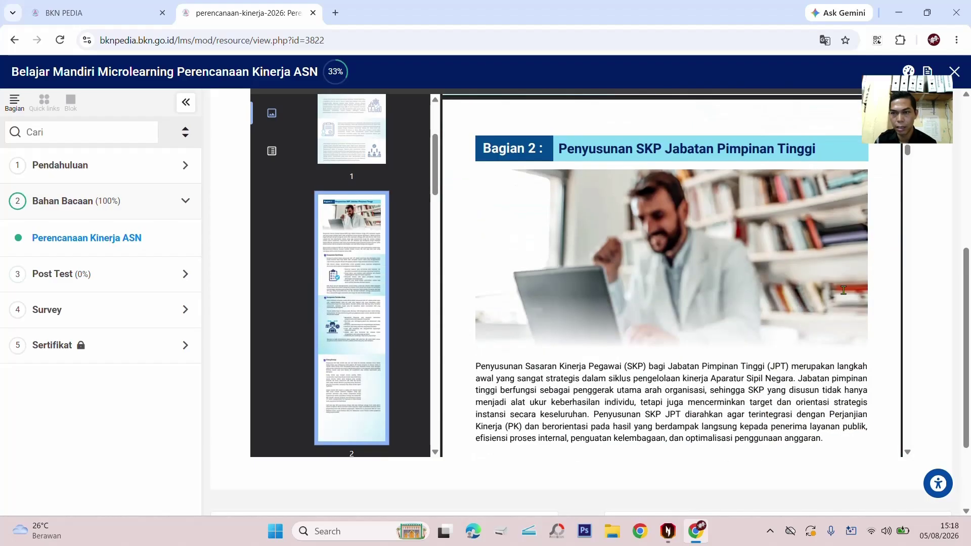
scroll(844, 291, down, 4)
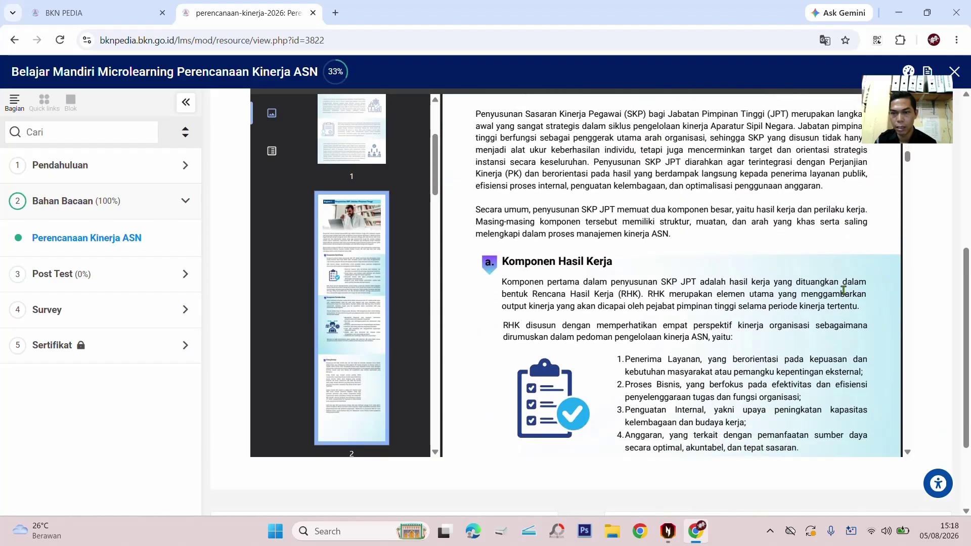
scroll(760, 284, down, 6)
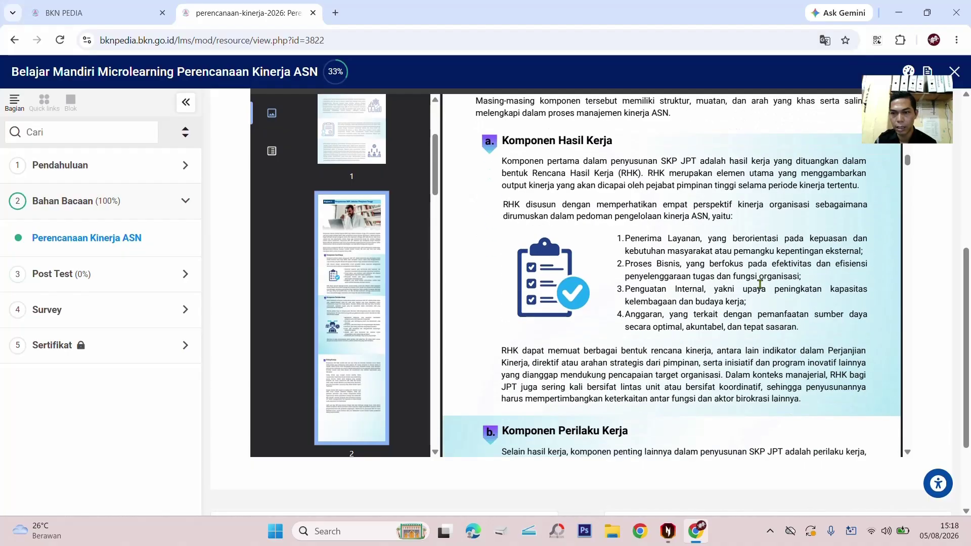
scroll(760, 284, down, 20)
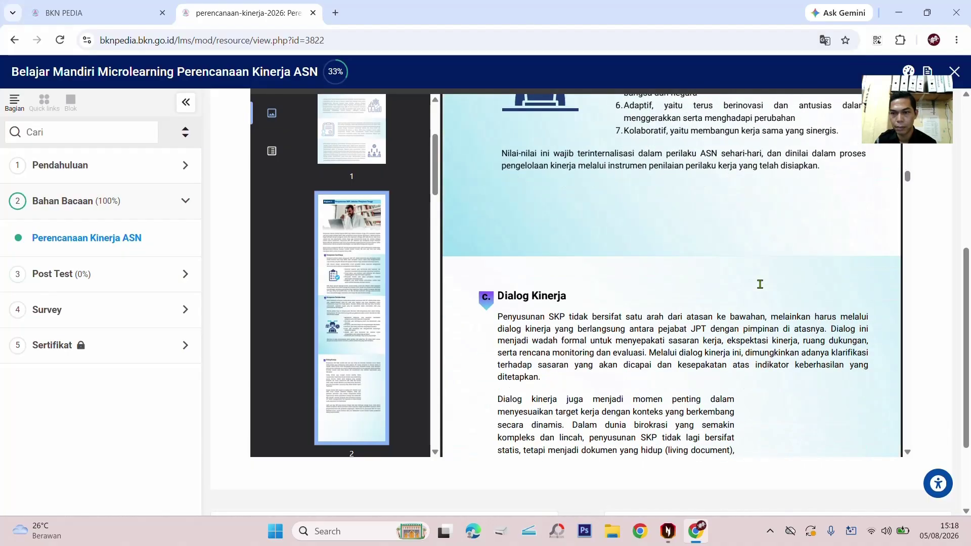
scroll(760, 284, down, 20)
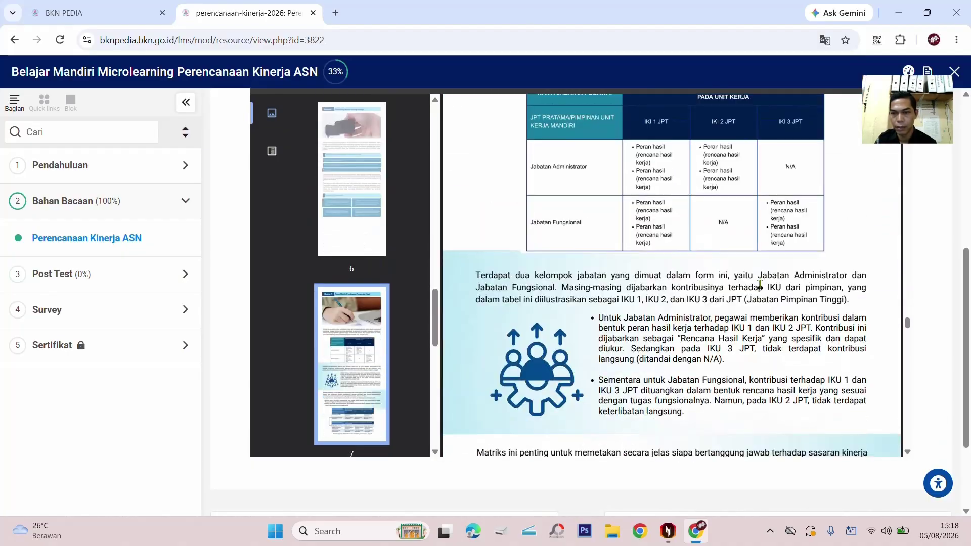
scroll(760, 284, down, 20)
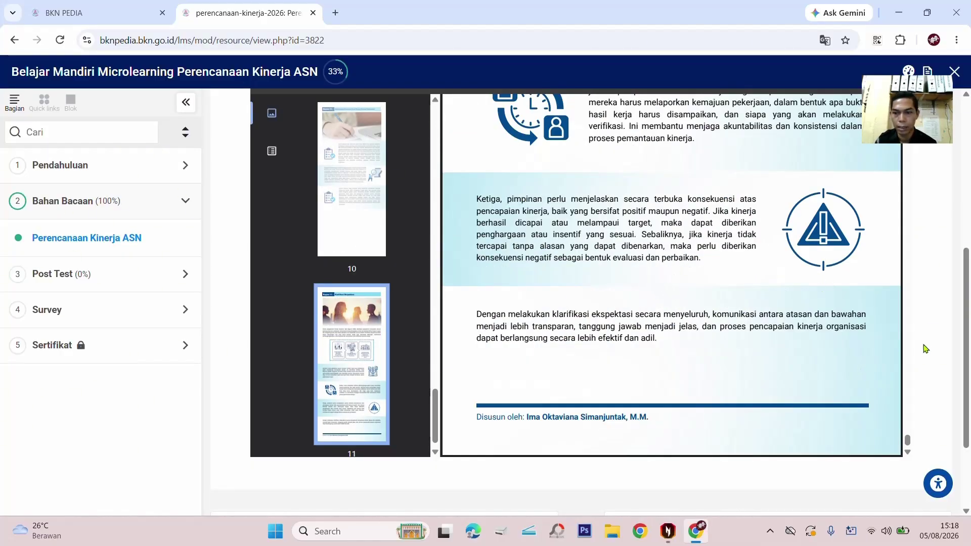
scroll(892, 299, down, 3)
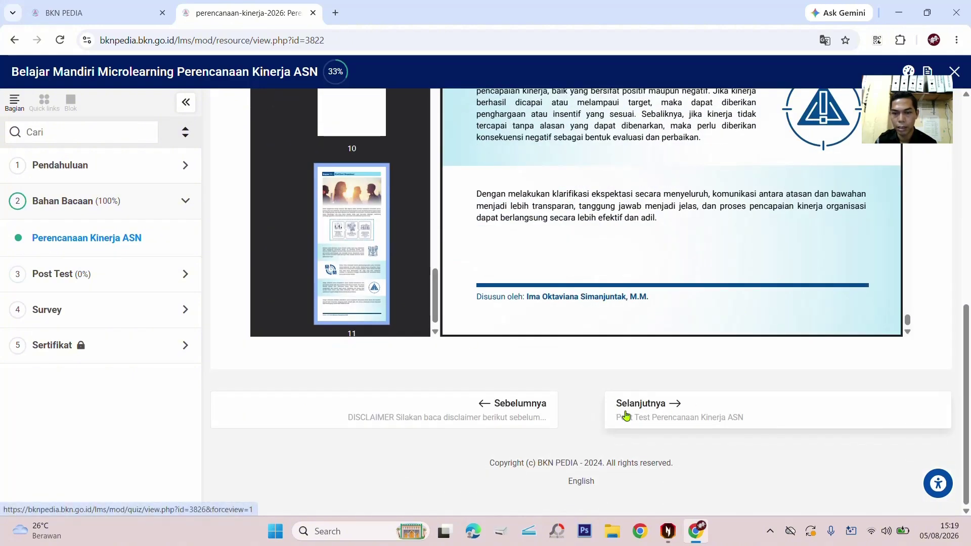
Open the Post Test, note its 70,00 of 100,00 passing score, and start the 10-minute attempt
click(652, 410)
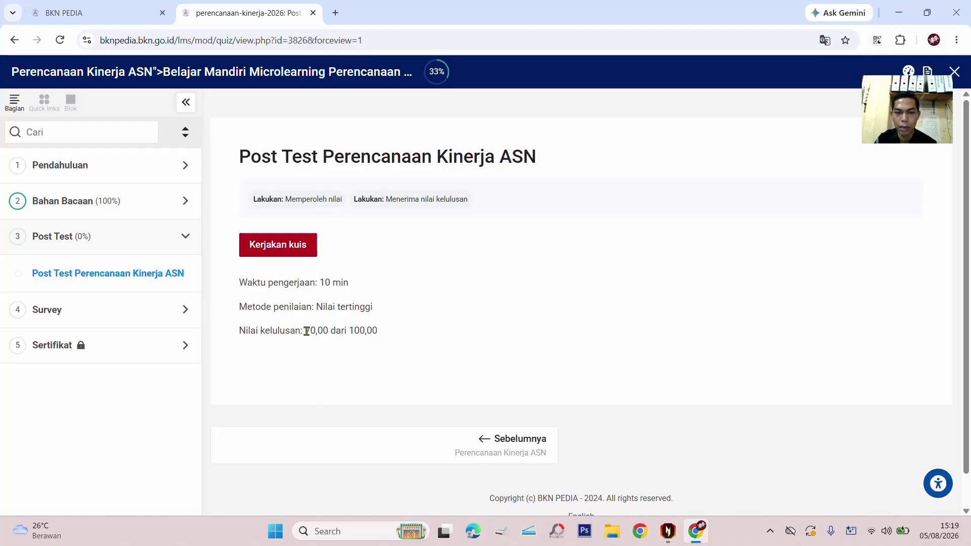
double_click(306, 331)
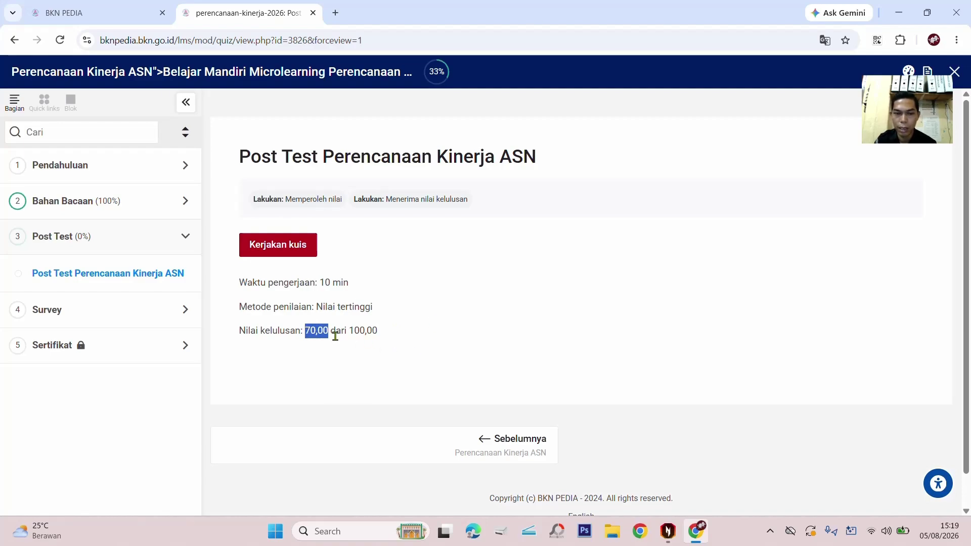
drag(349, 333, 378, 333)
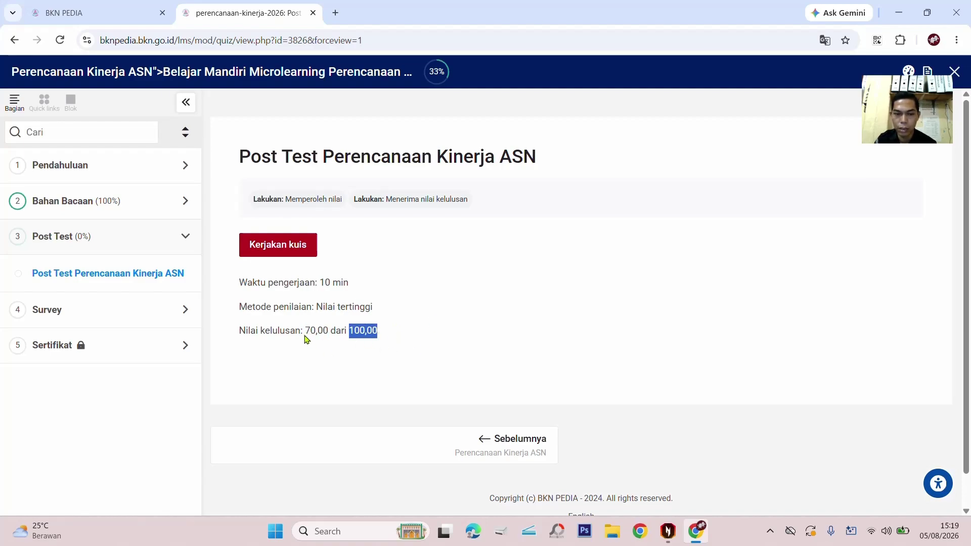
drag(306, 332, 393, 332)
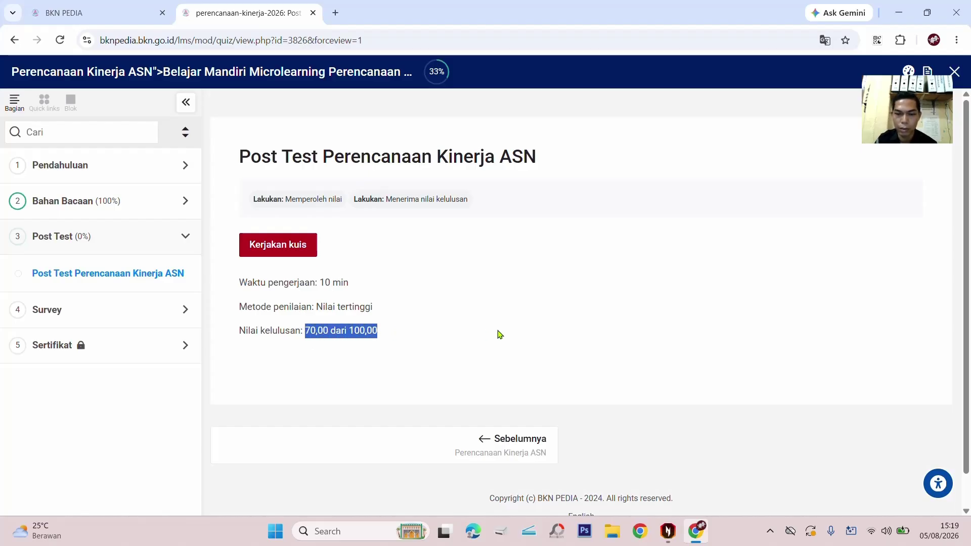
scroll(499, 335, down, 1)
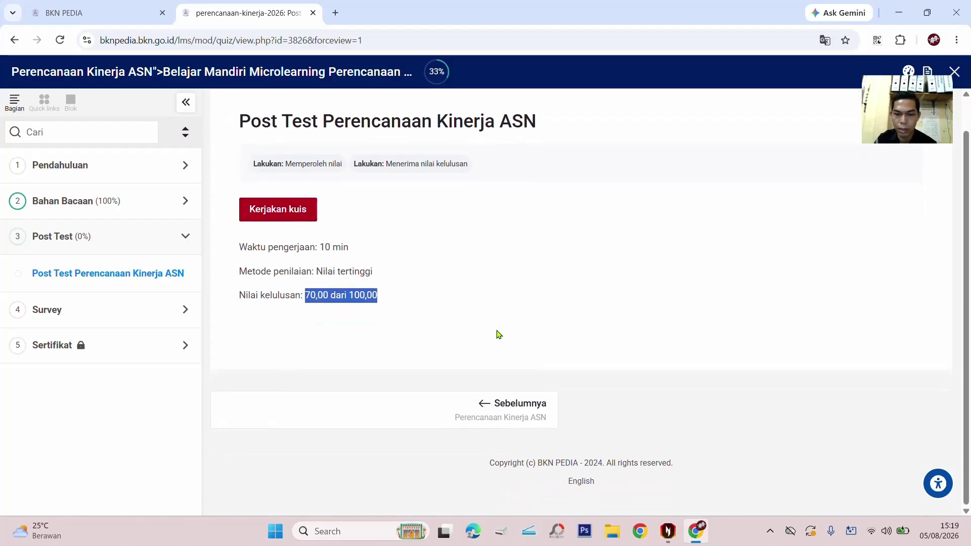
click(284, 213)
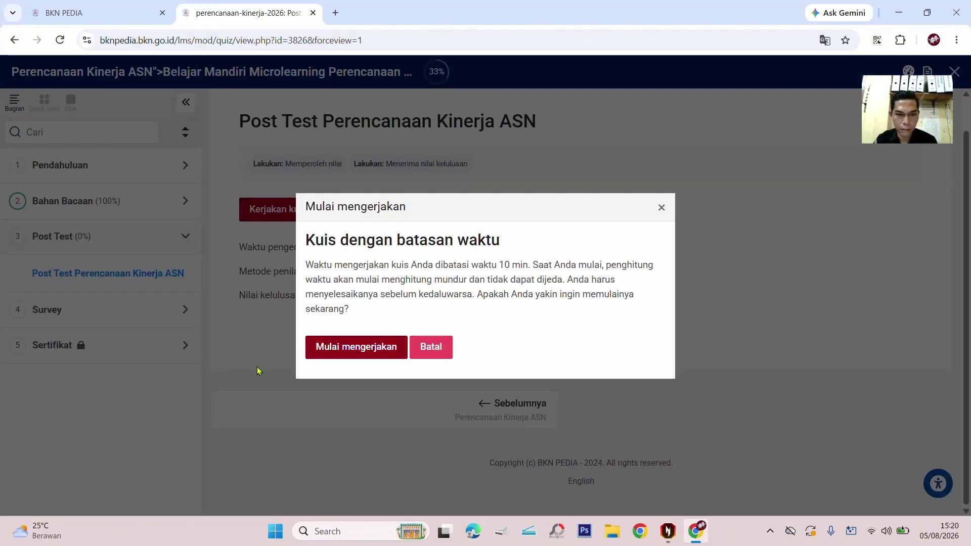
click(352, 349)
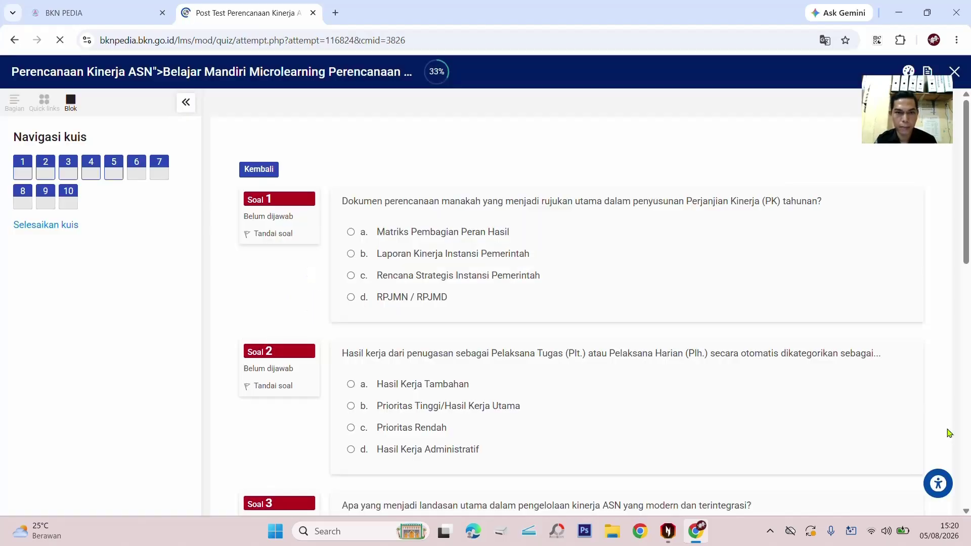
Mark option c, 'Rencana Strategis Instansi Pemerintah', as the answer to post test Soal 1
scroll(838, 342, down, 1)
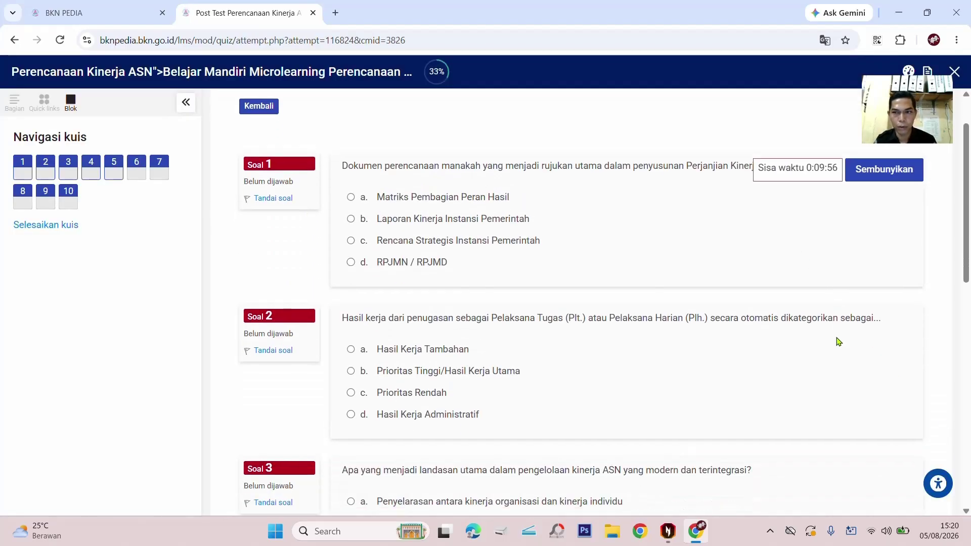
scroll(838, 342, down, 1)
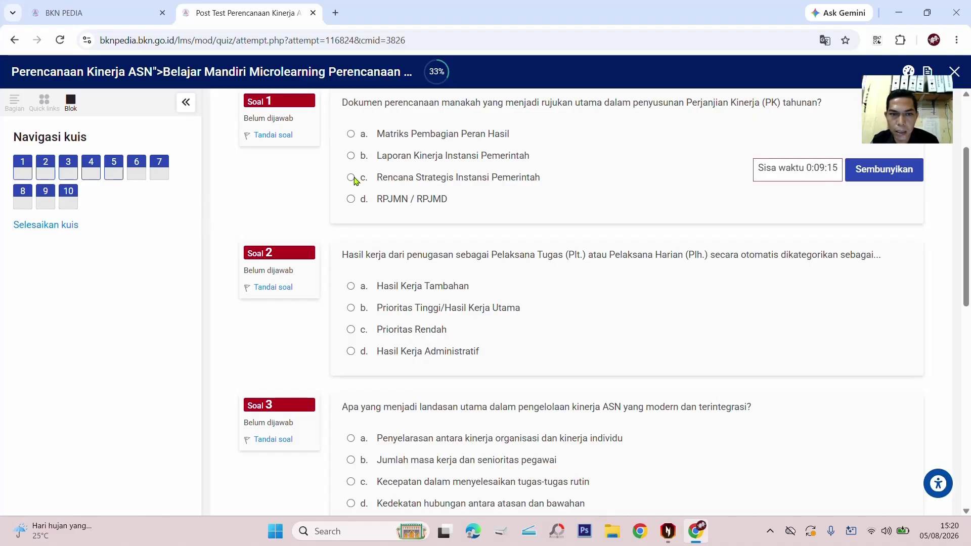
scroll(374, 181, down, 1)
click(350, 114)
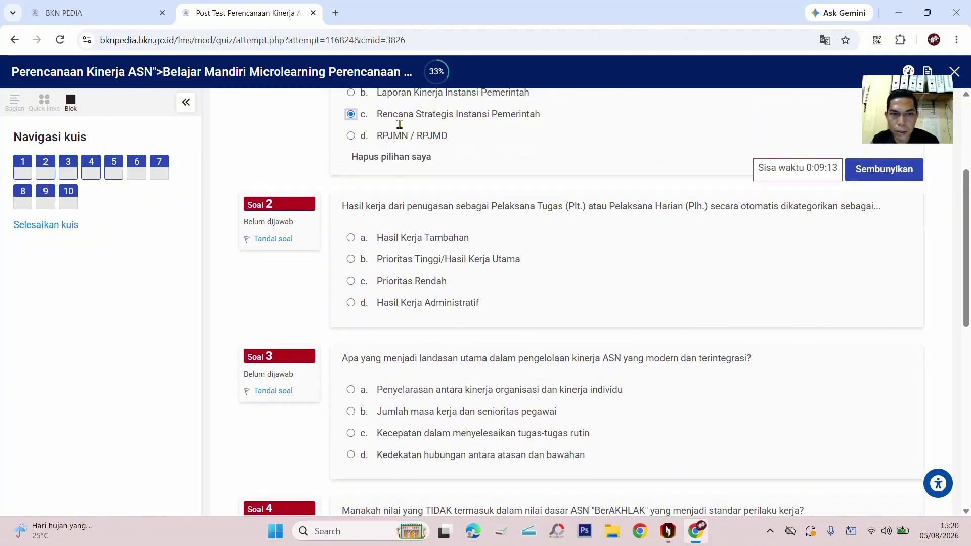
scroll(384, 126, up, 1)
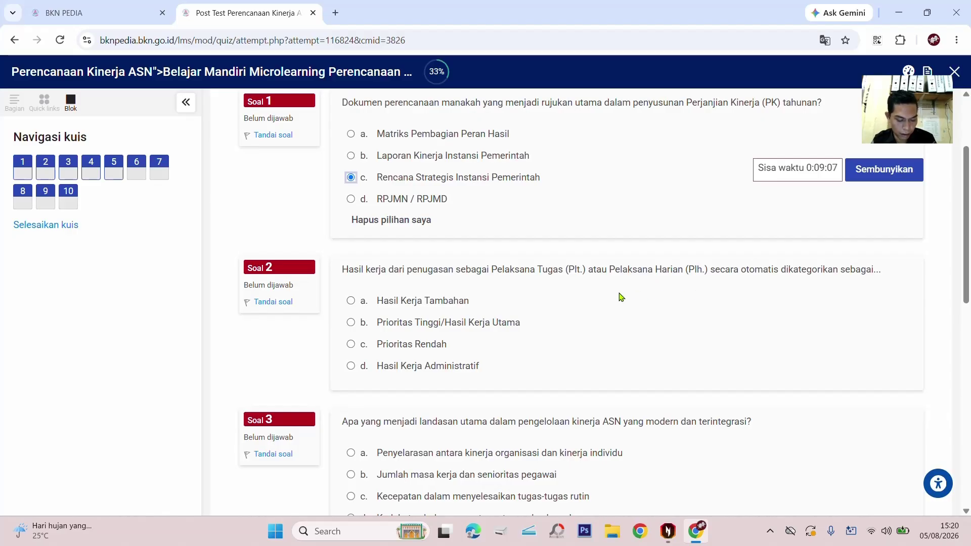
scroll(607, 294, down, 2)
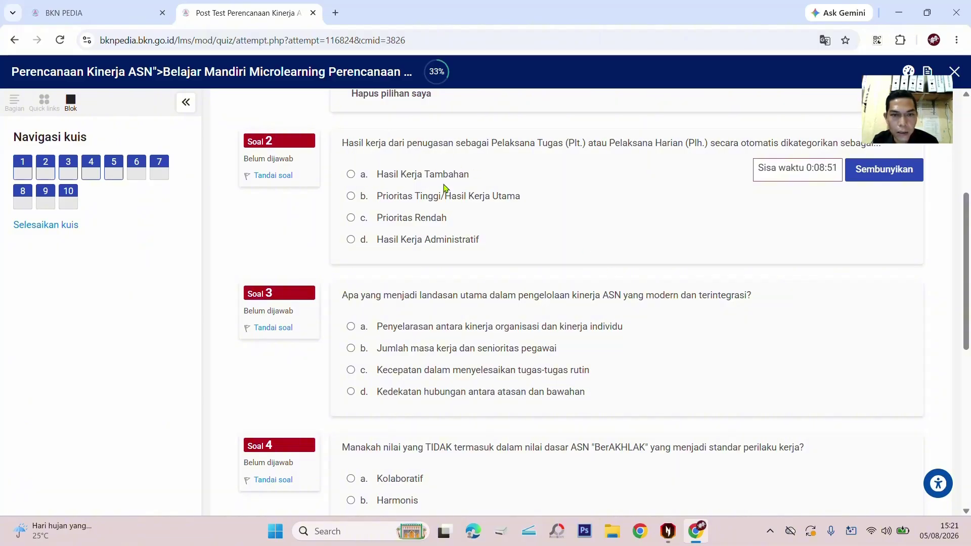
Mark option a, 'Hasil Kerja Tambahan', as the answer to Soal 2
scroll(456, 182, up, 1)
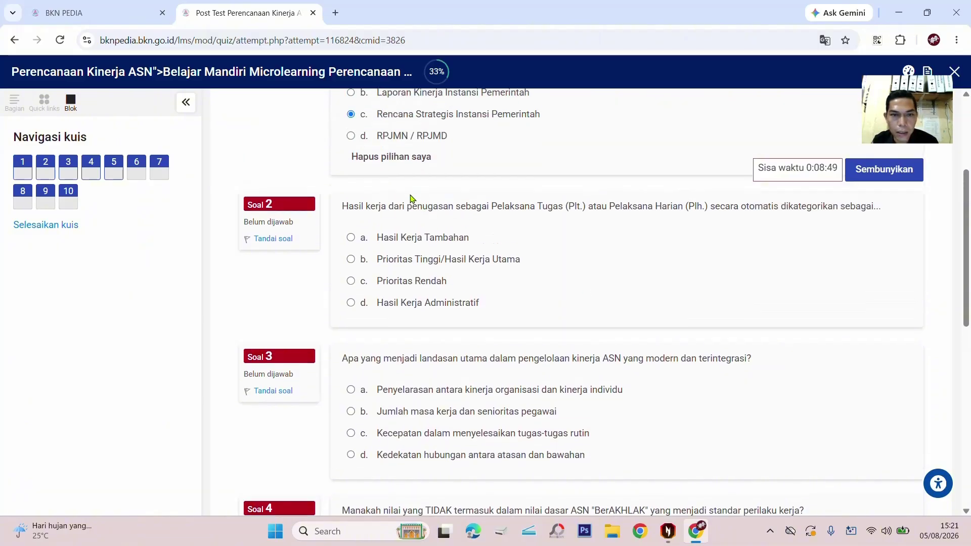
click(403, 237)
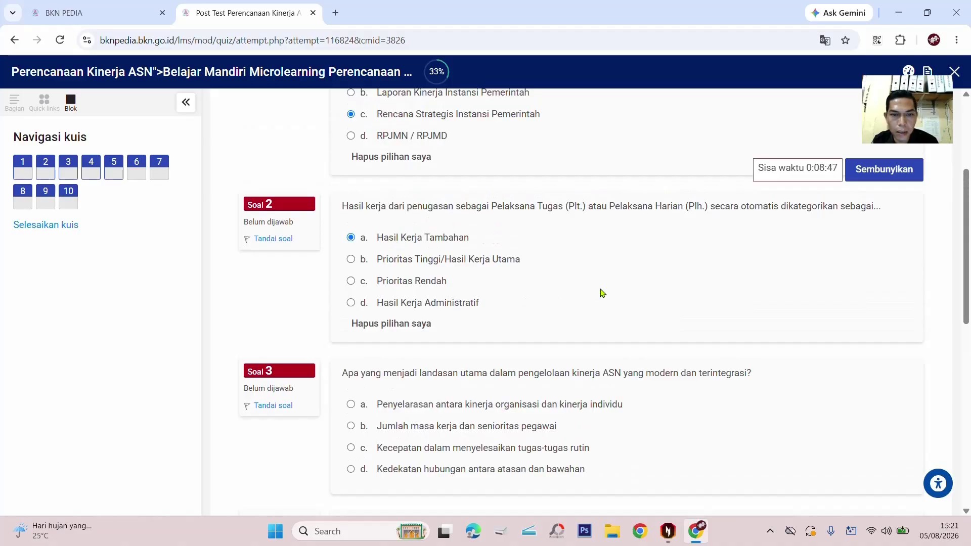
scroll(616, 293, down, 4)
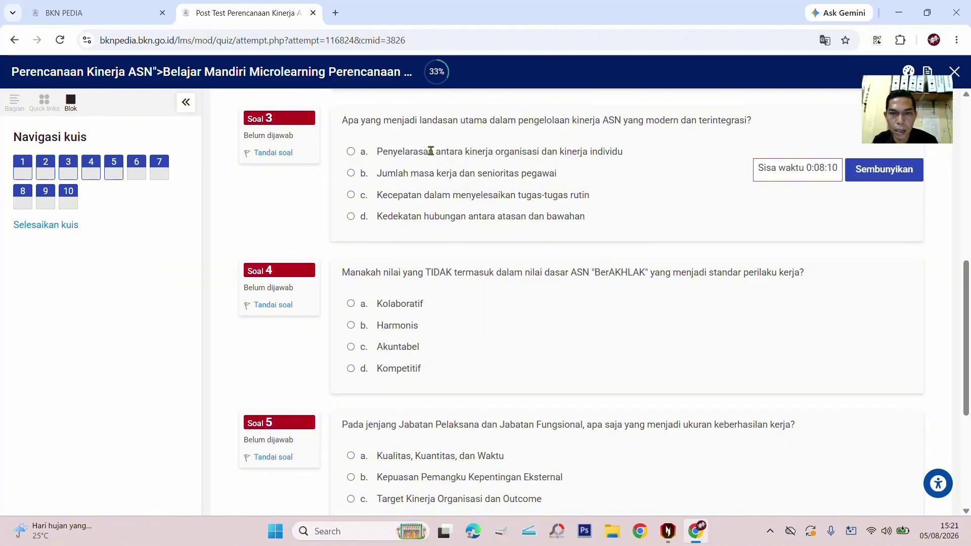
Answer Soal 3 with a, Soal 4 Kompetitif, Soal 5 'Kualitas, Kuantitas, dan Waktu', then go to the next page
click(396, 157)
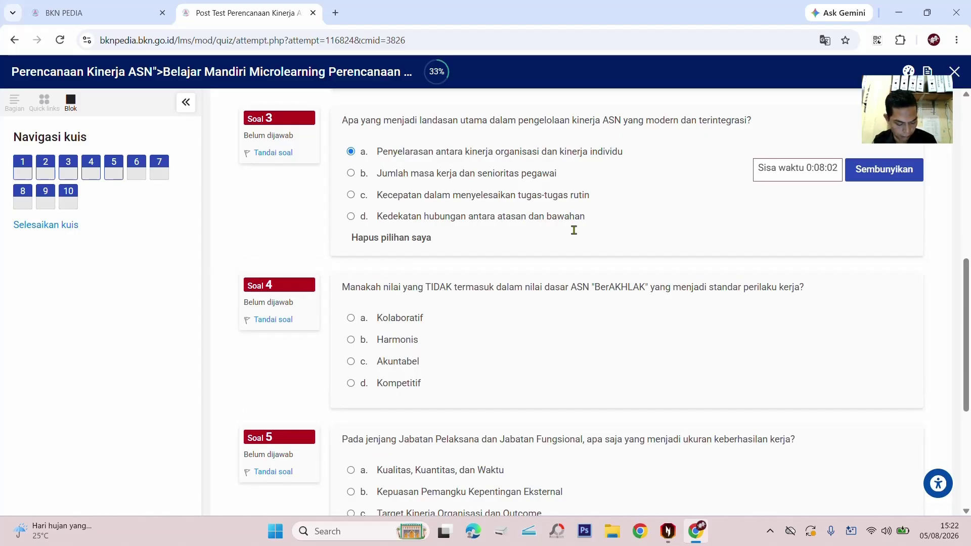
scroll(681, 287, down, 2)
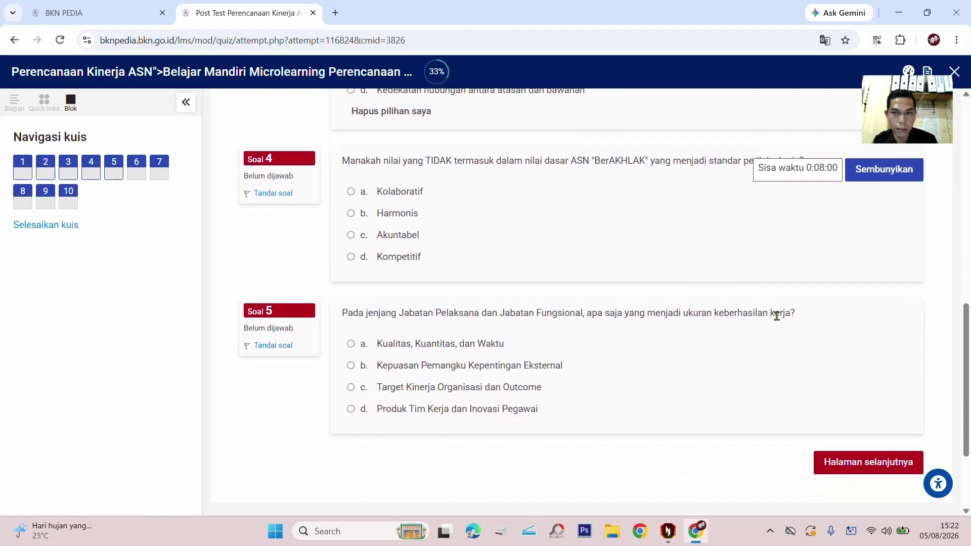
scroll(779, 319, down, 2)
scroll(780, 318, up, 2)
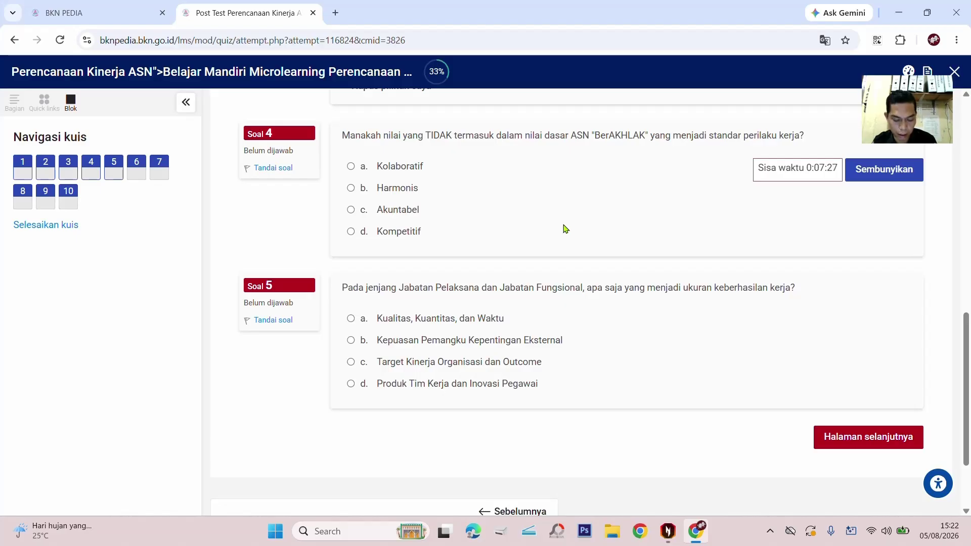
click(354, 232)
scroll(636, 235, down, 3)
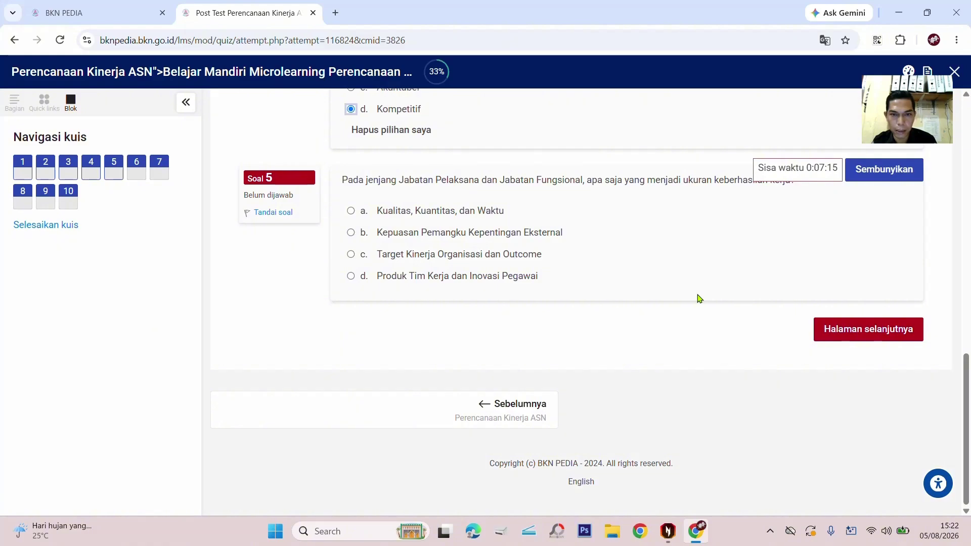
scroll(699, 298, up, 1)
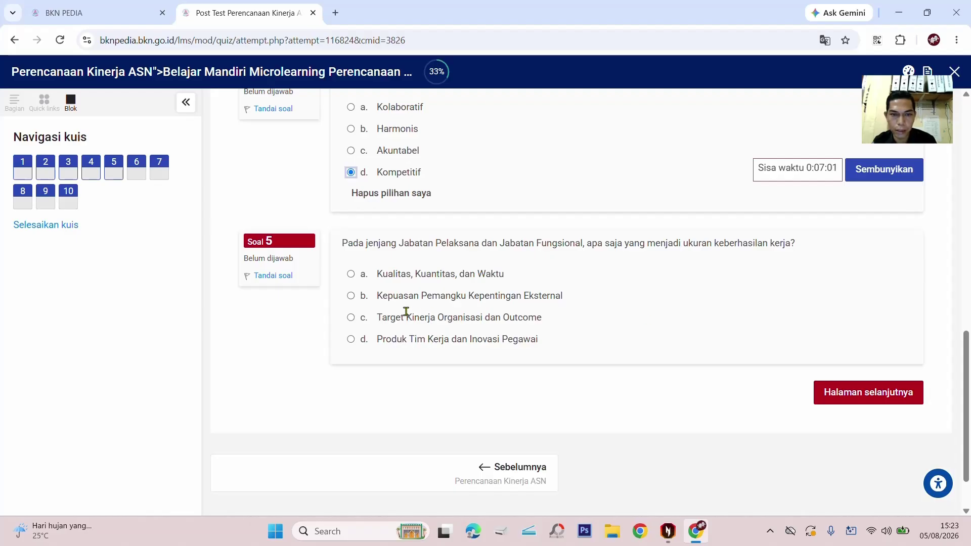
click(351, 275)
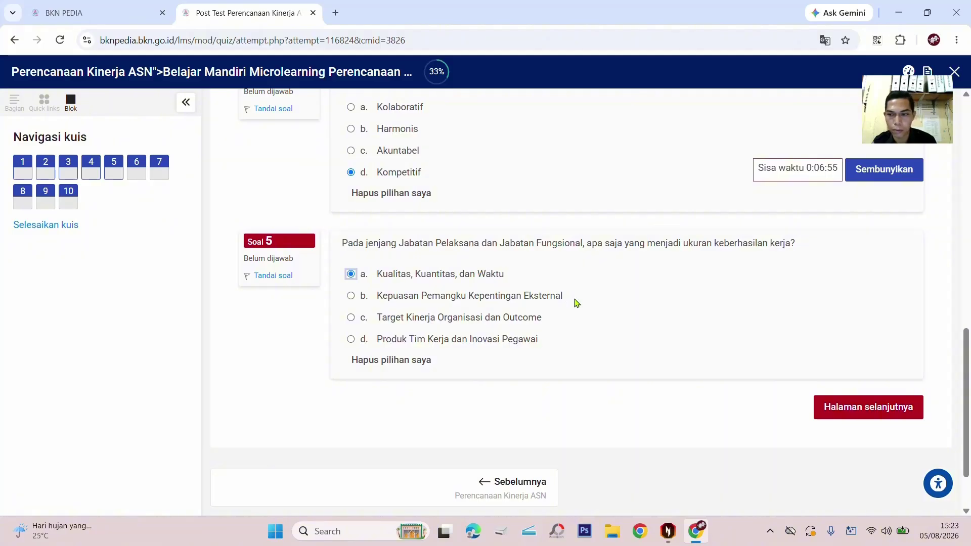
scroll(575, 303, down, 1)
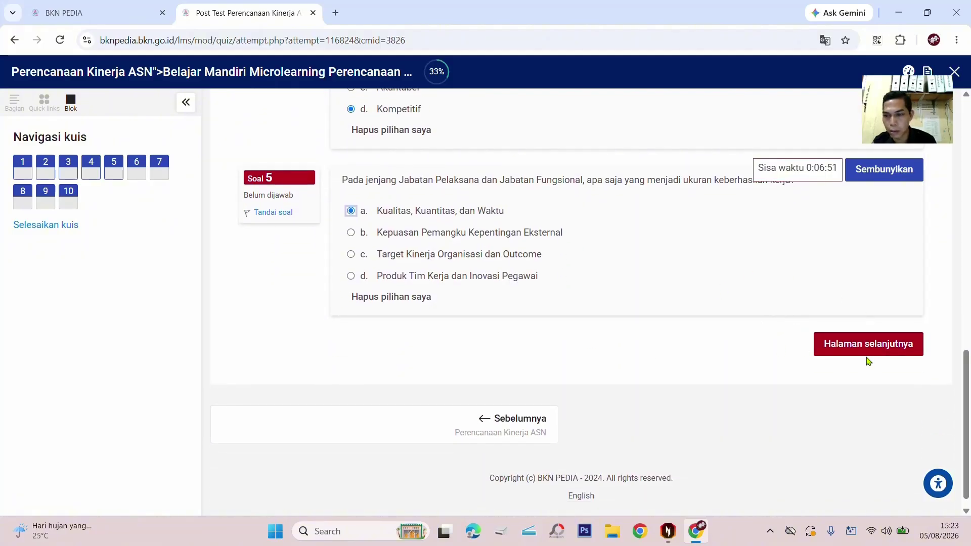
click(867, 356)
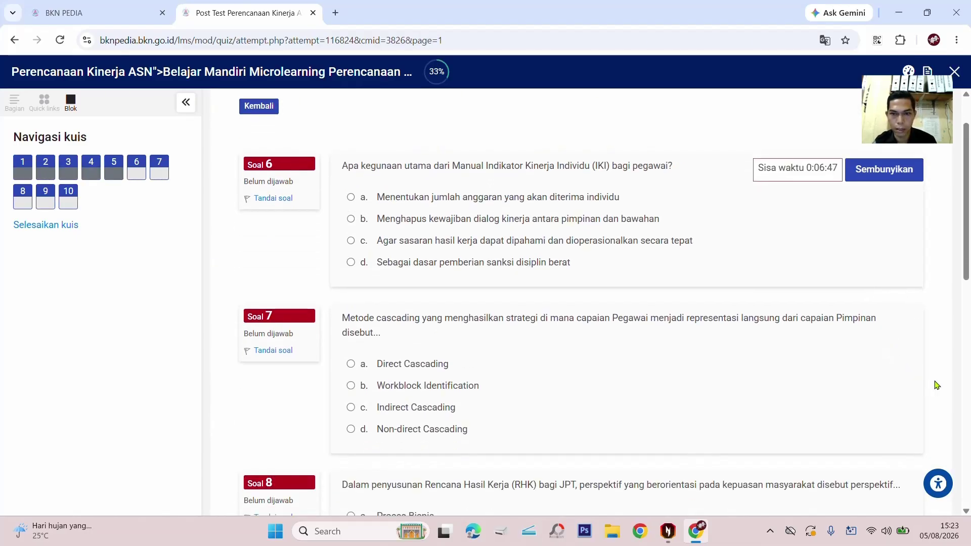
Mark option c, making work targets understood and operational, for Soal 6
scroll(960, 383, down, 1)
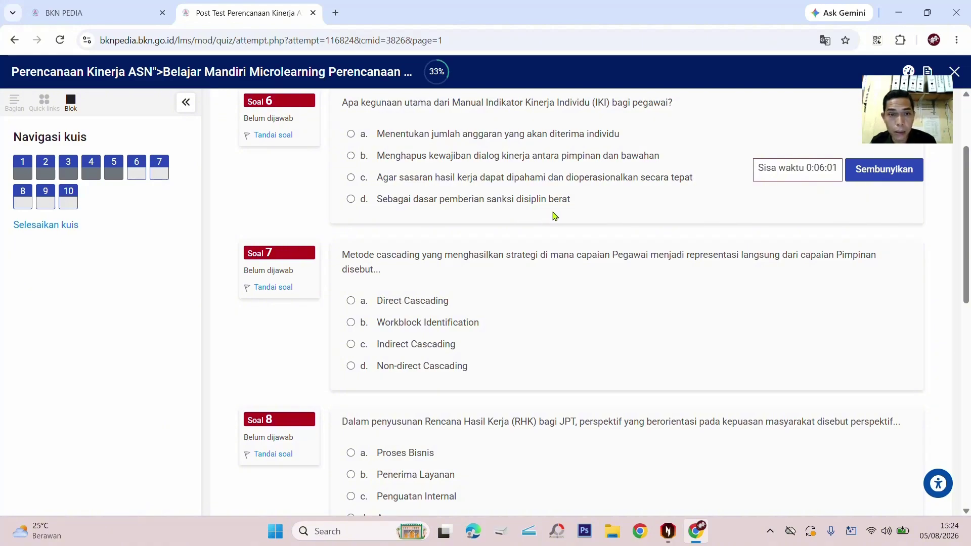
click(414, 183)
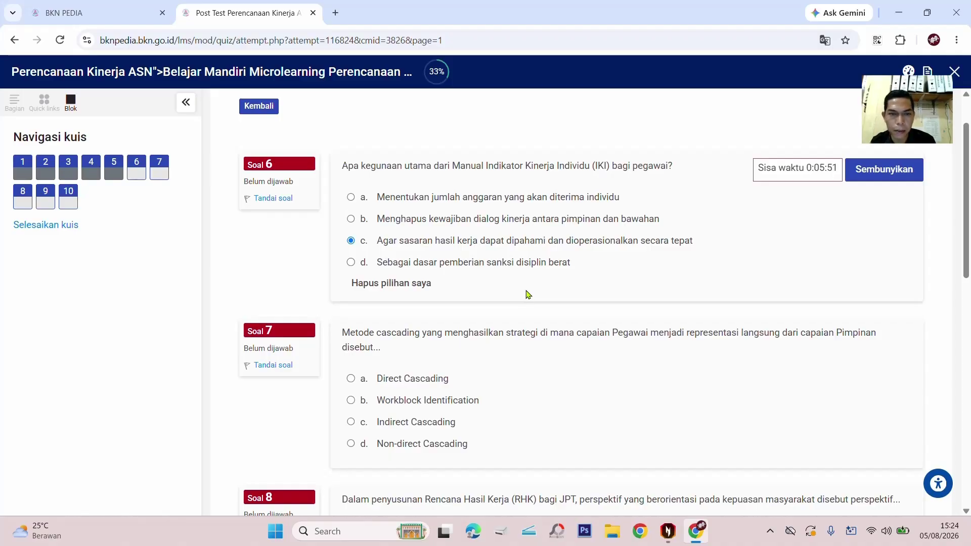
scroll(529, 299, down, 2)
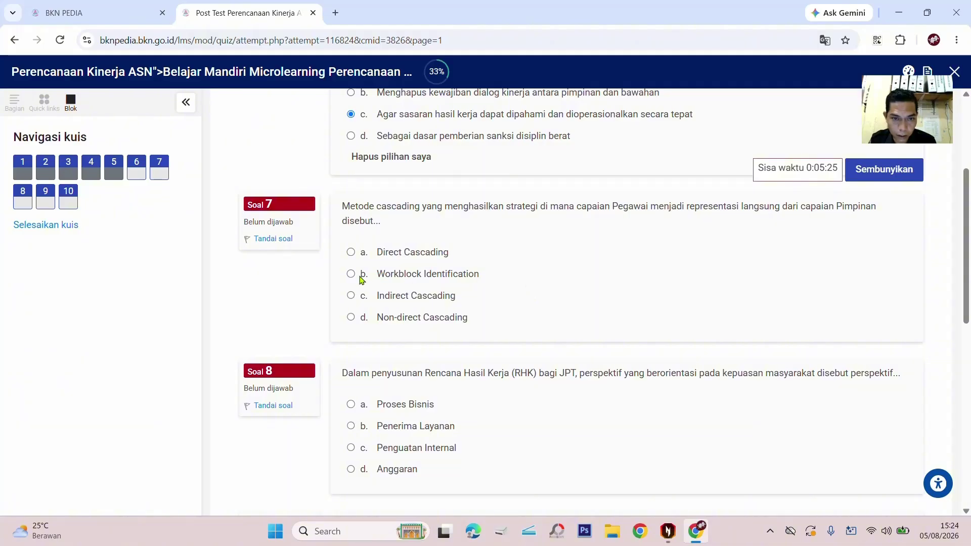
Answer Soal 7 with Direct Cascading and Soal 8 with Penerima Layanan
click(351, 252)
scroll(549, 310, down, 2)
scroll(549, 309, down, 2)
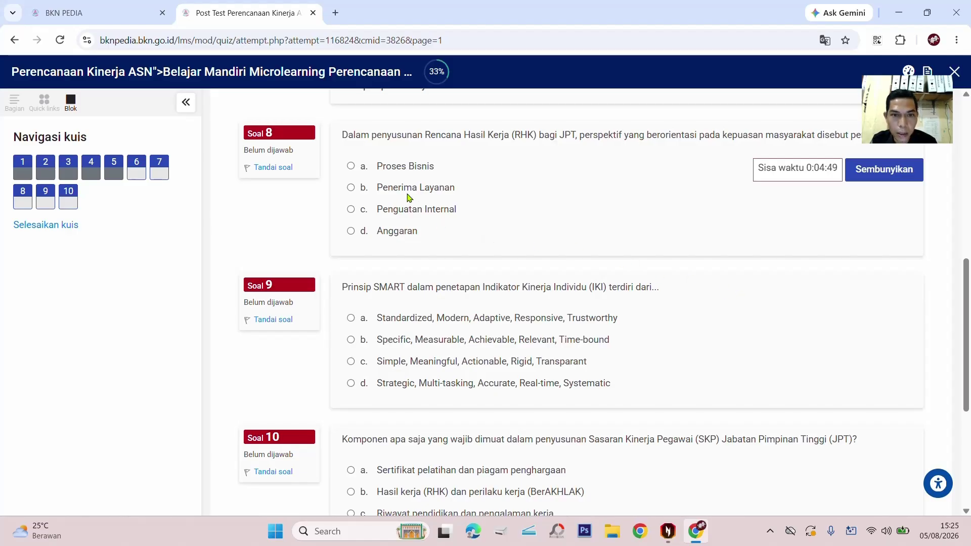
click(388, 189)
scroll(636, 287, down, 2)
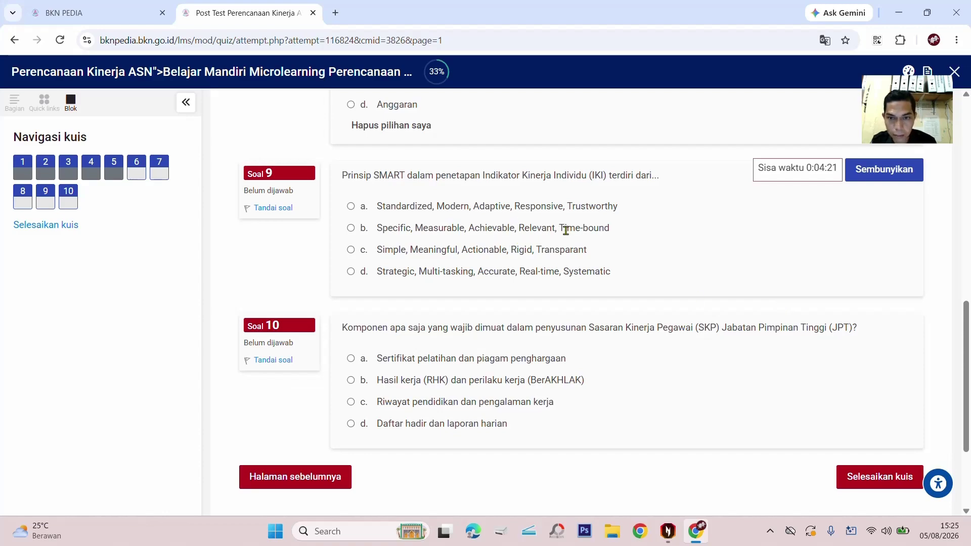
Answer Soal 9 with option b (SMART criteria) and Soal 10 with option b (RHK and BerAKHLAK)
click(351, 232)
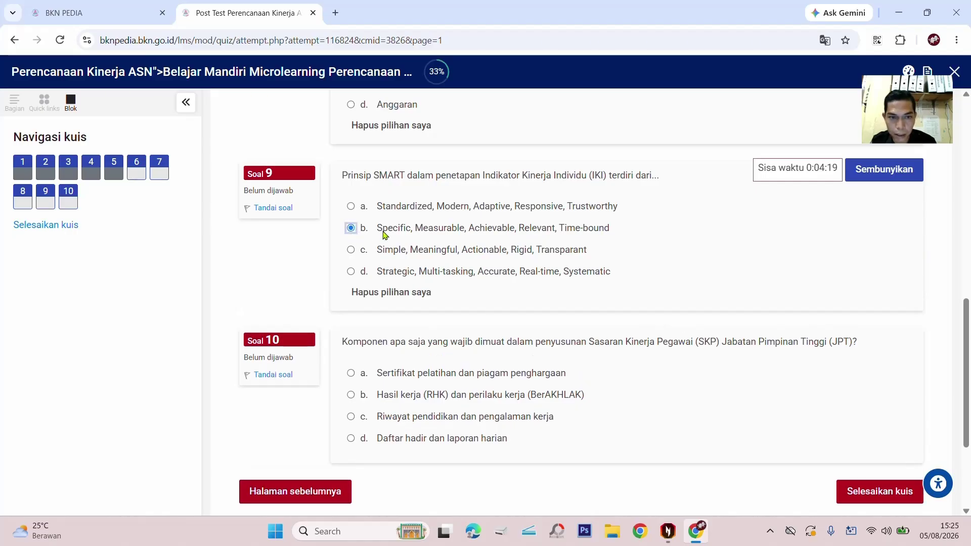
scroll(704, 305, down, 1)
scroll(707, 306, down, 1)
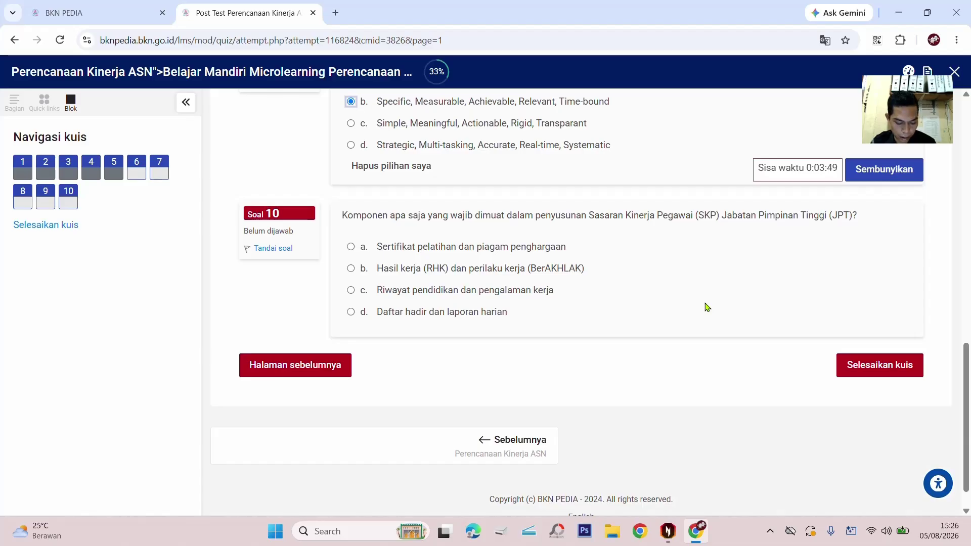
click(352, 268)
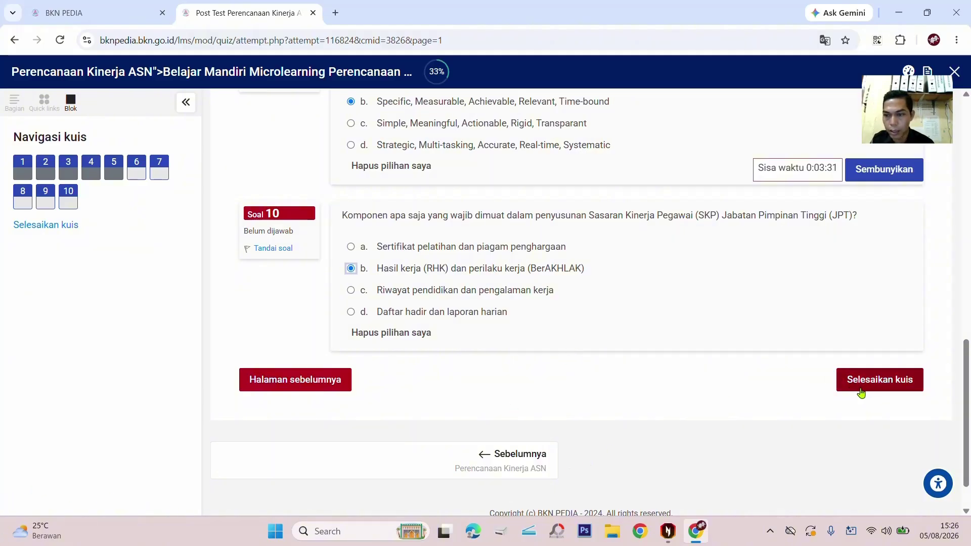
Finish the attempt, review the summary of all 10 saved answers, and request 'Kirim semua dan selesai'
click(893, 388)
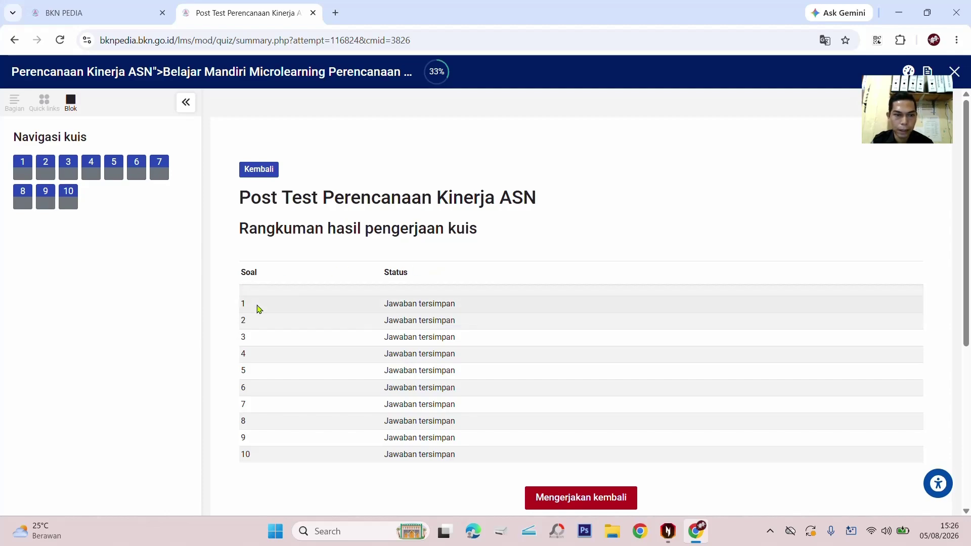
scroll(412, 301, down, 1)
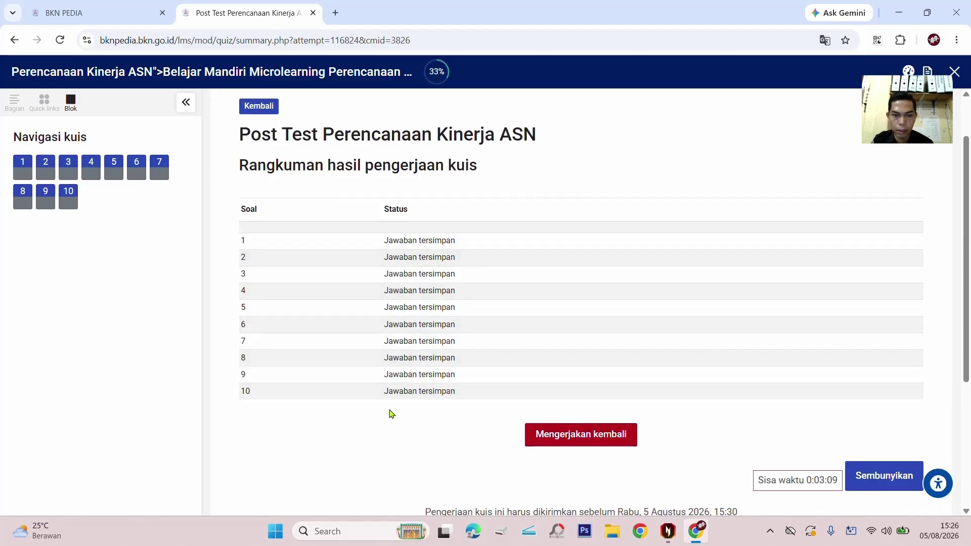
scroll(633, 359, down, 2)
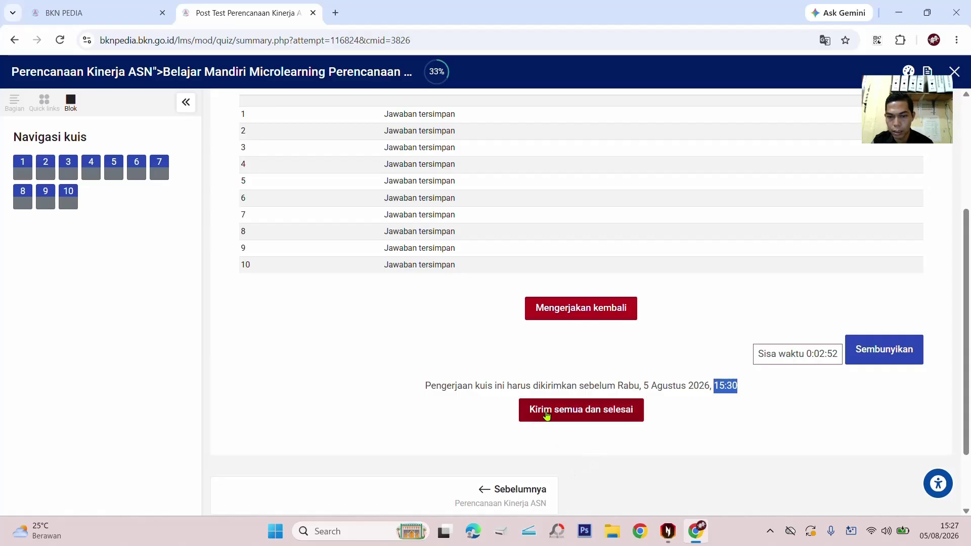
click(588, 415)
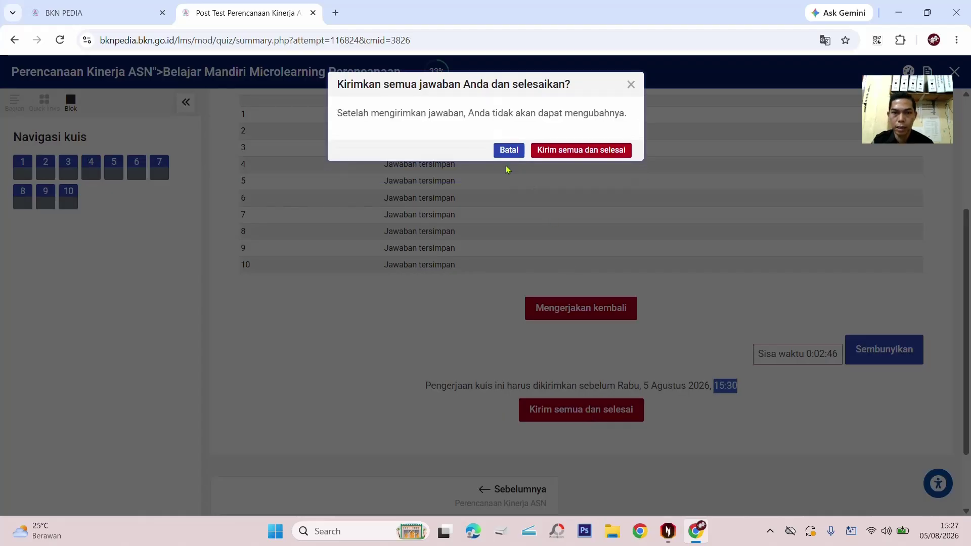
Confirm 'Kirim semua dan selesai' so the post test is submitted with a score of 90,00 / 100,00
click(564, 153)
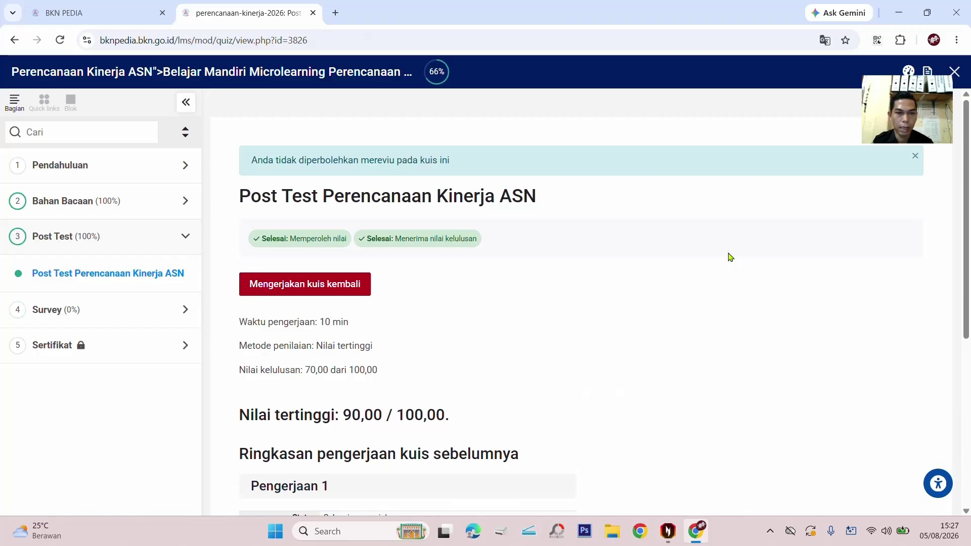
scroll(730, 257, down, 1)
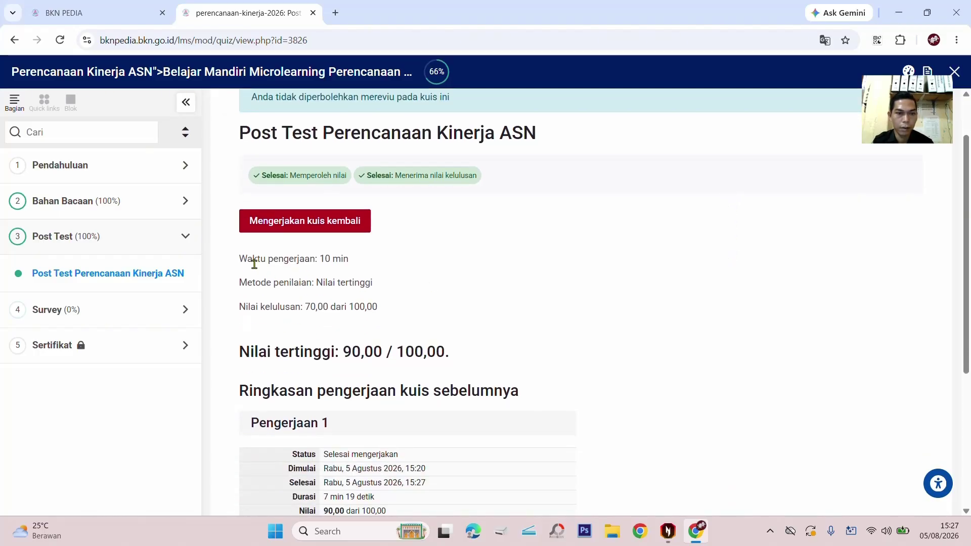
scroll(288, 264, down, 1)
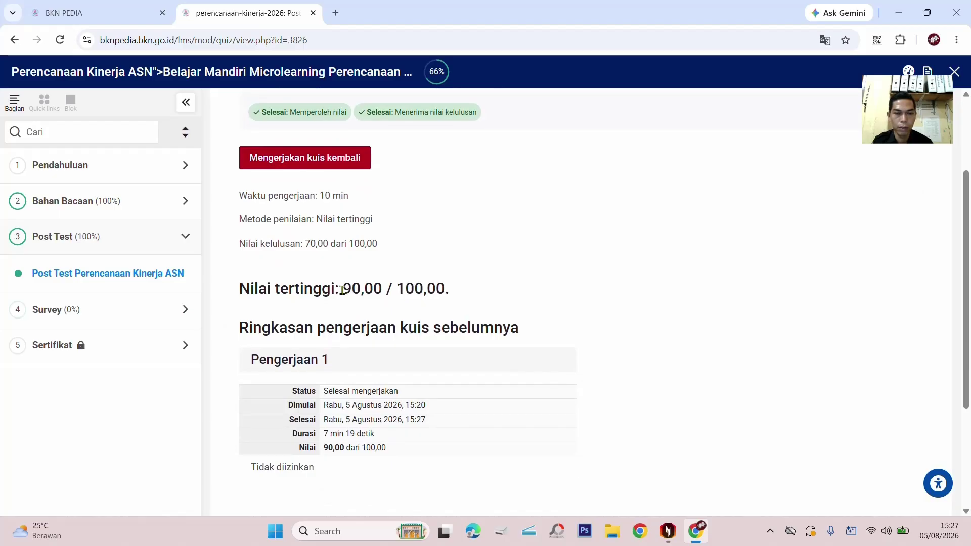
drag(340, 293, 468, 297)
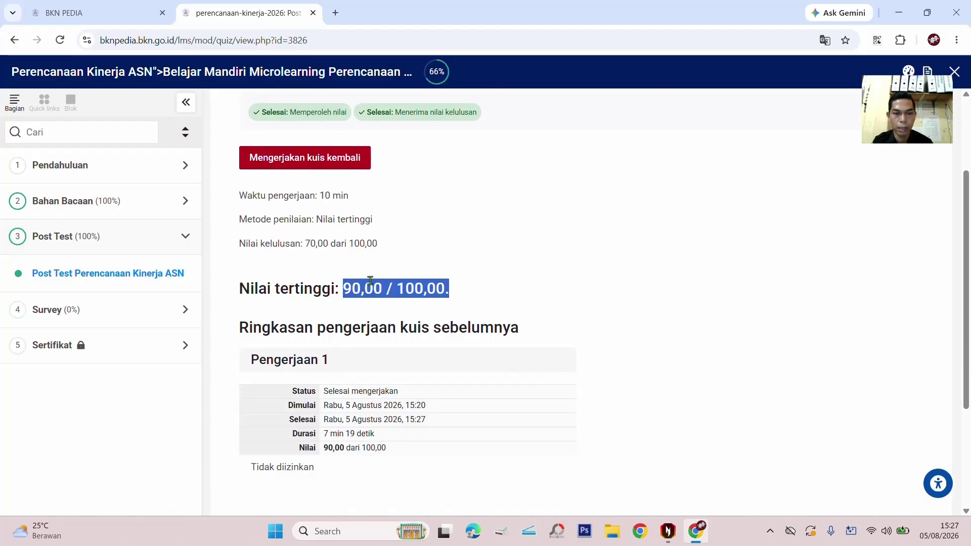
scroll(357, 289, down, 1)
scroll(379, 271, down, 1)
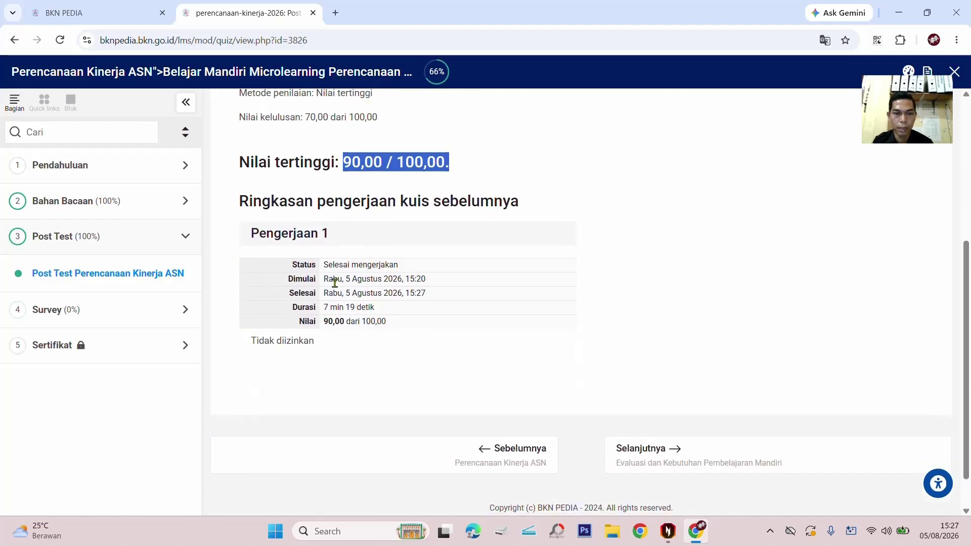
drag(409, 280, 438, 297)
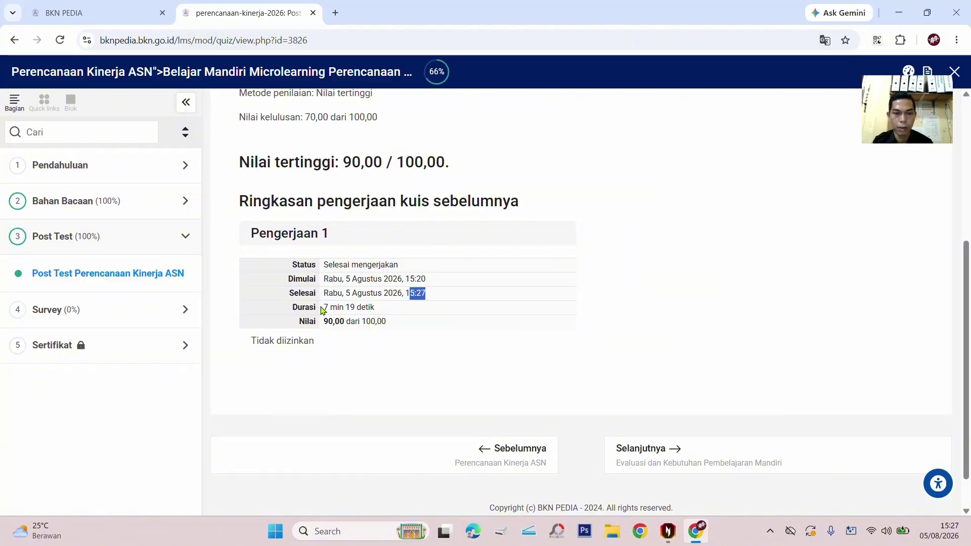
drag(325, 307, 387, 312)
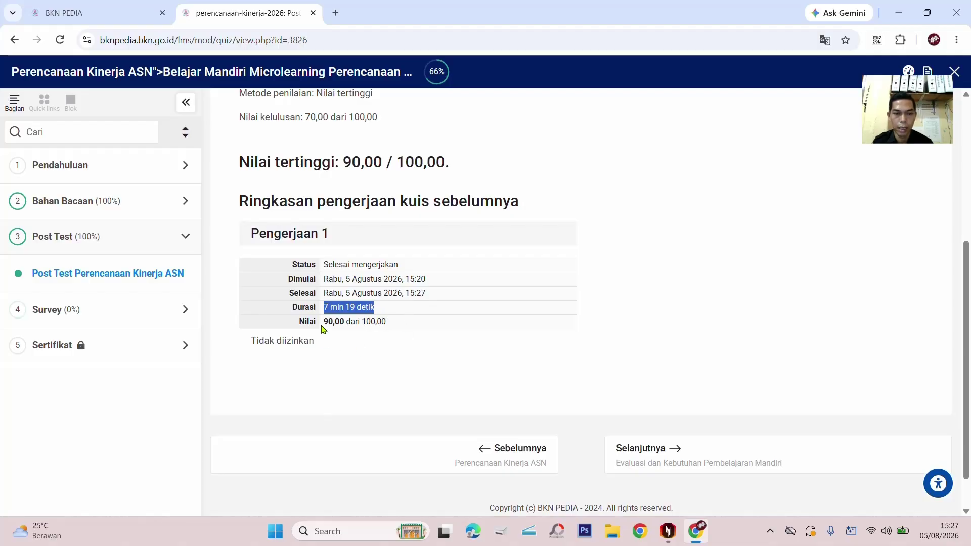
drag(324, 323, 349, 325)
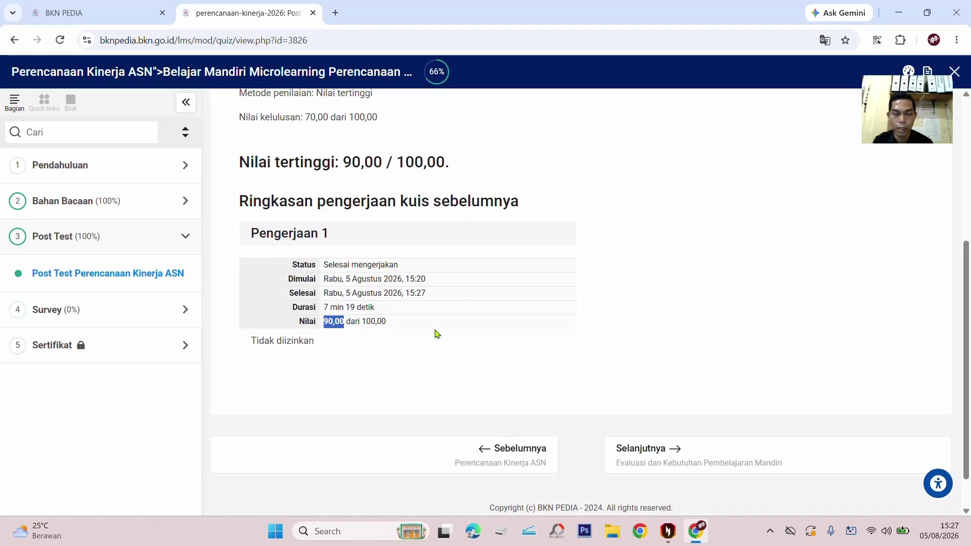
scroll(424, 331, down, 1)
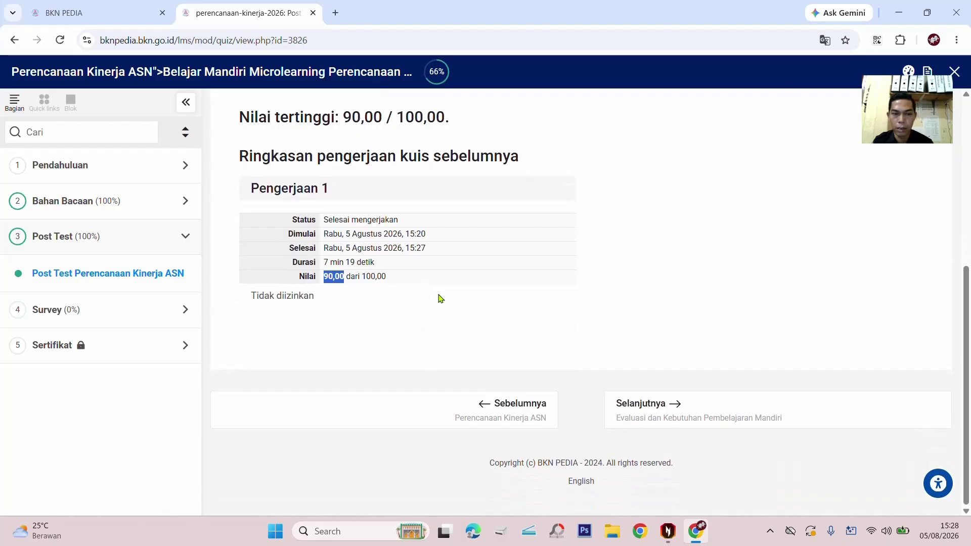
click(493, 292)
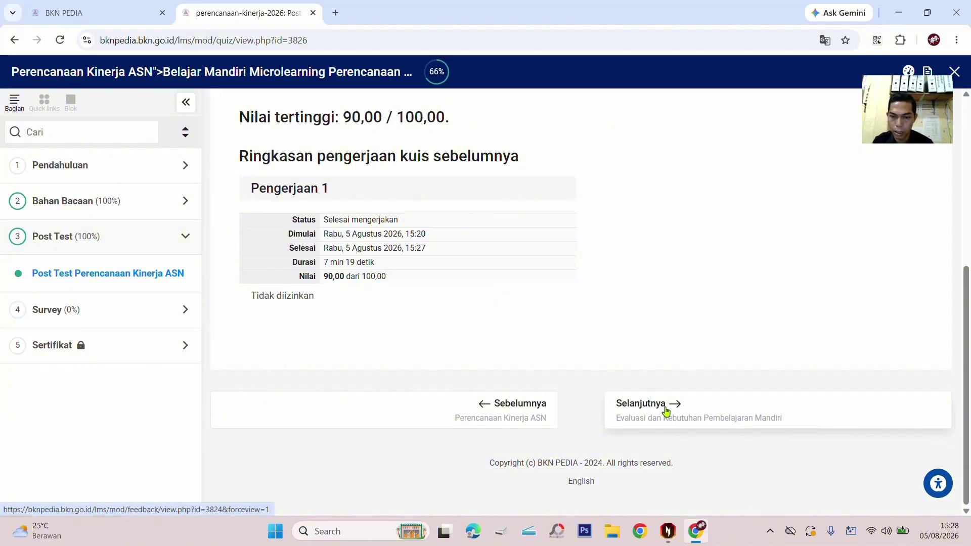
Move on to the Evaluasi dan Kebutuhan Pembelajaran Mandiri survey and rate instruction clarity 5
click(646, 406)
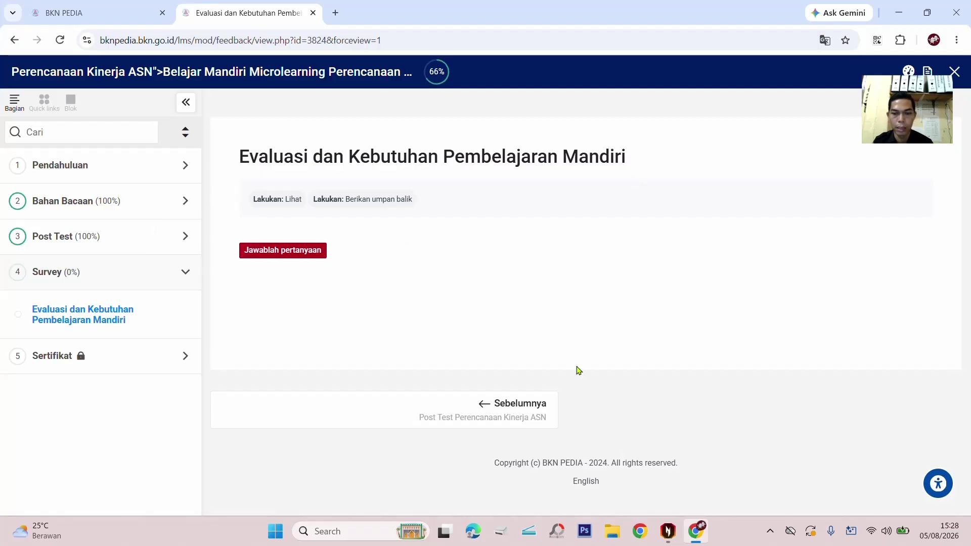
click(291, 252)
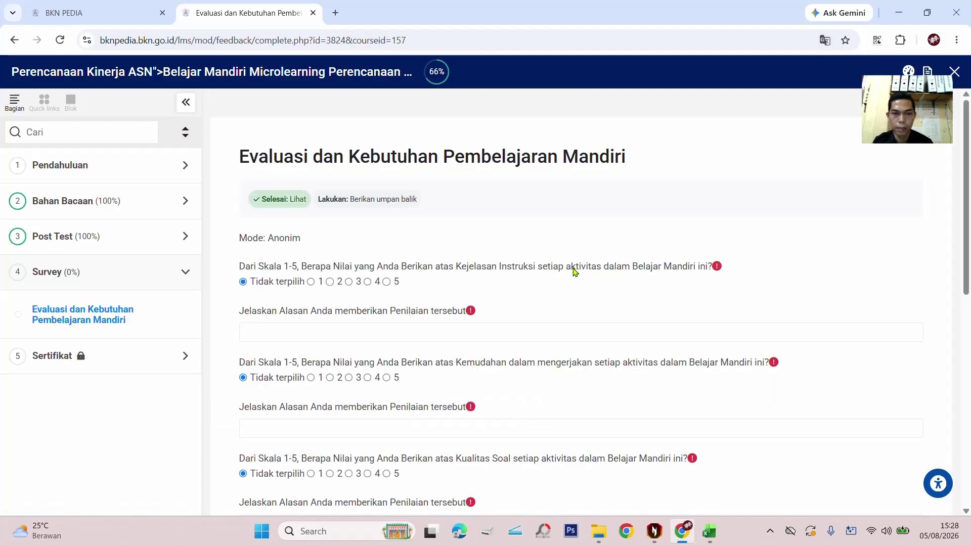
click(386, 282)
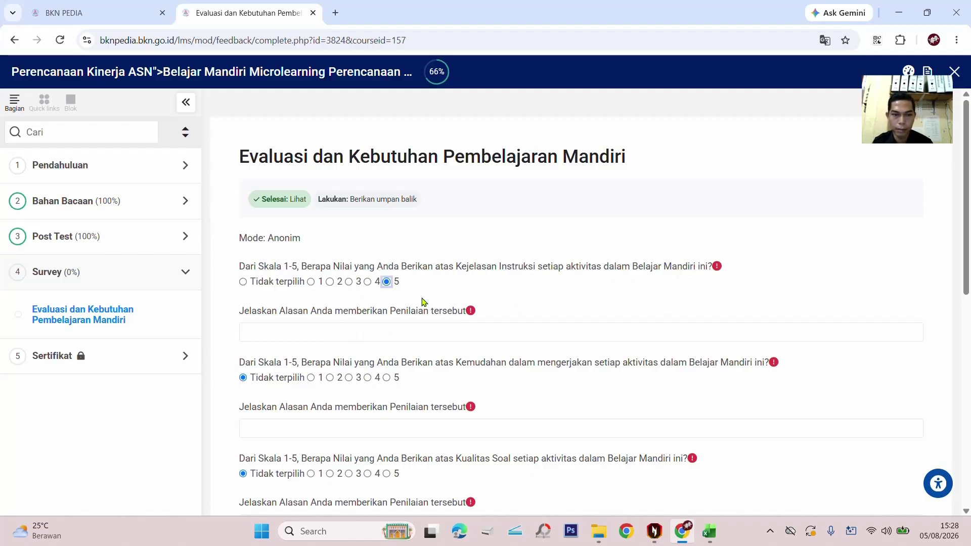
Paste the clarity reason, then rate ease of completion 5 with reason 'sangat mudah dipahami'
scroll(265, 215, down, 1)
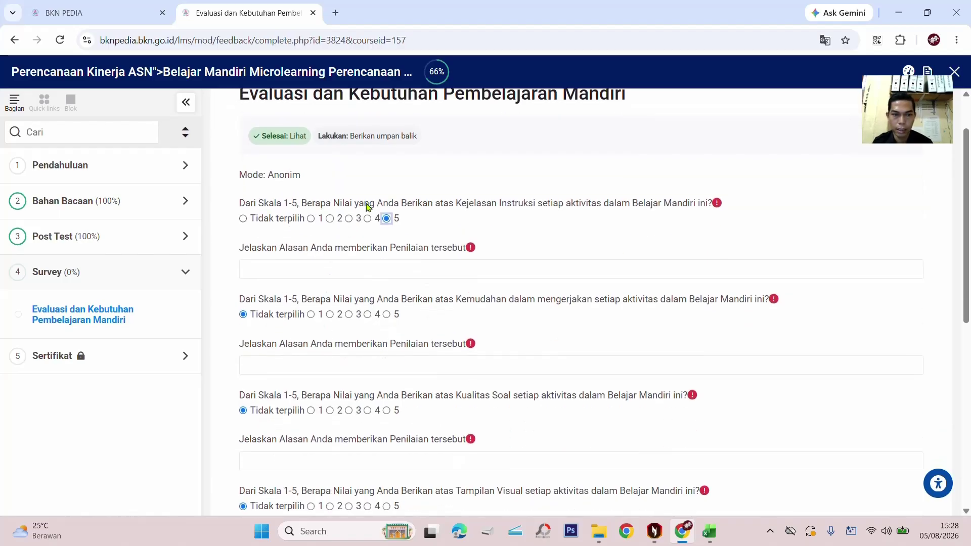
key(Tab)
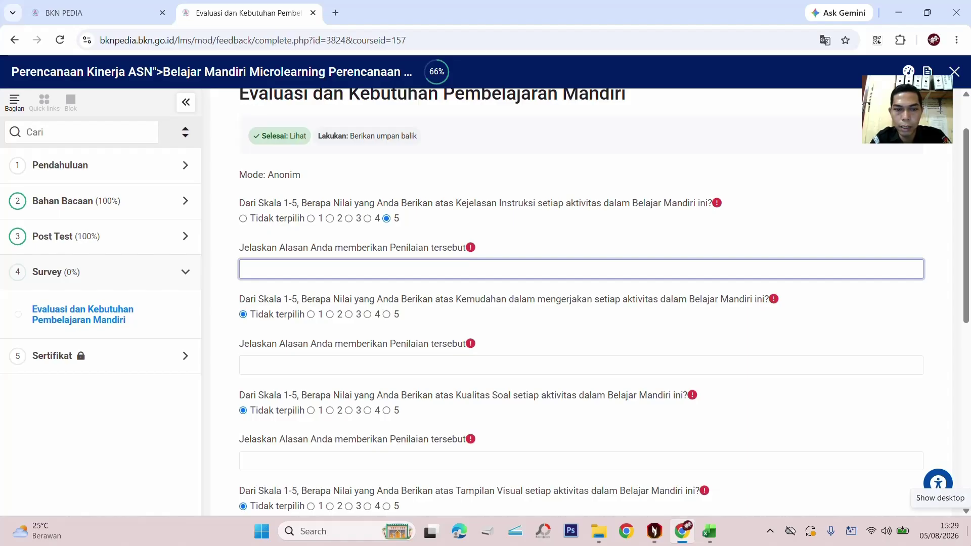
text(intruksi setiap aktifitas sangat jelas)
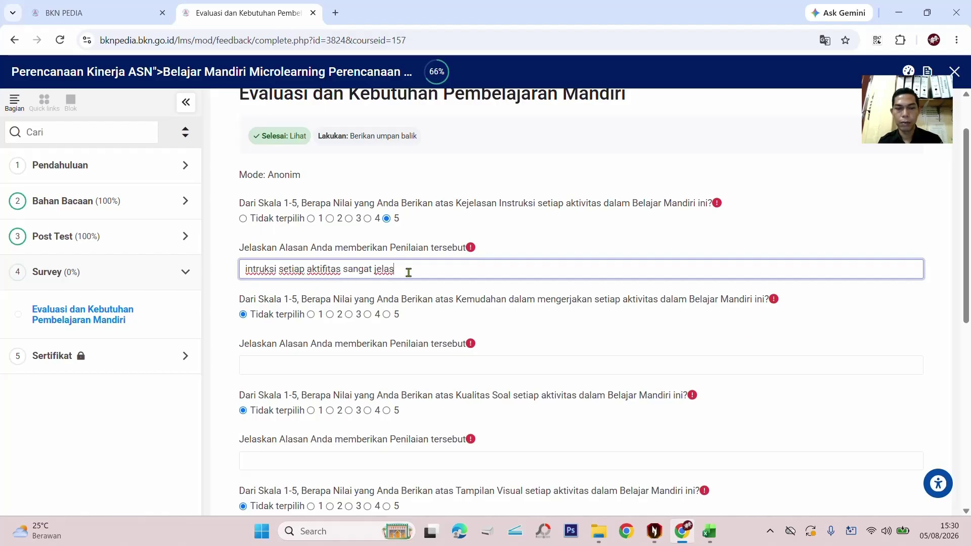
scroll(487, 279, down, 1)
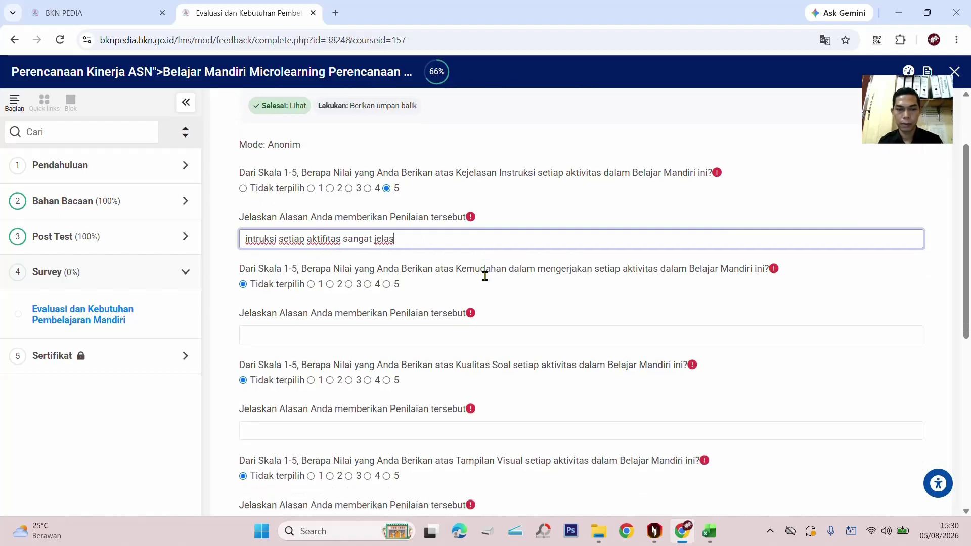
click(386, 315)
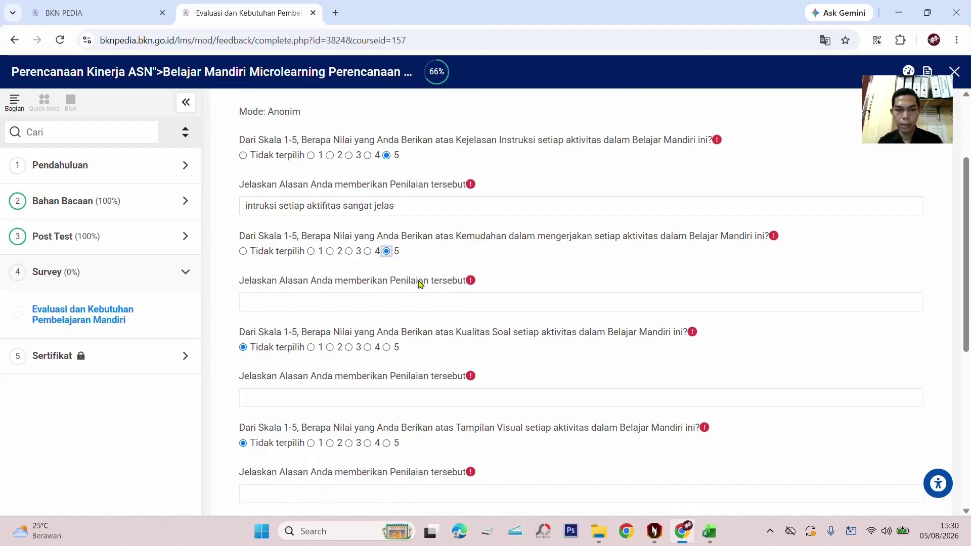
click(375, 302)
text(sangat mudah)
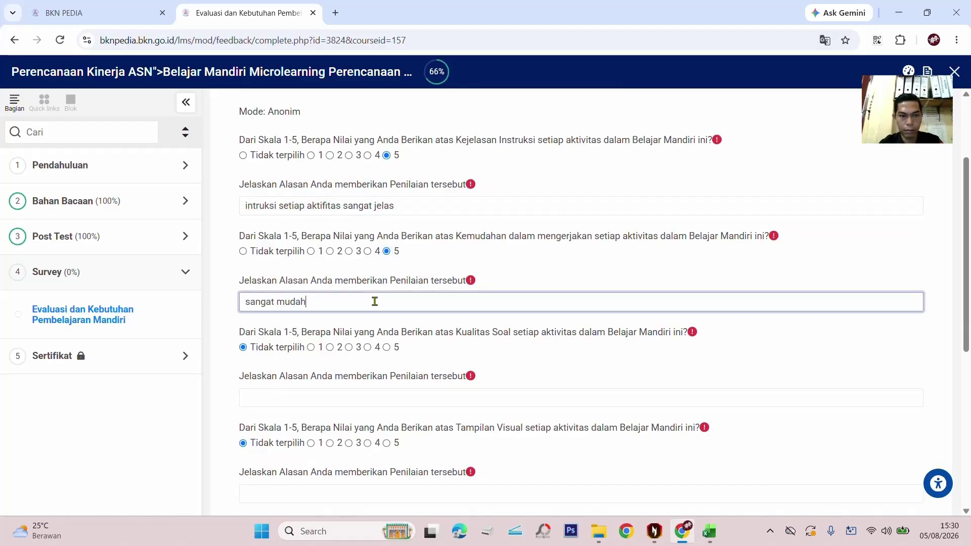
text( dipahami)
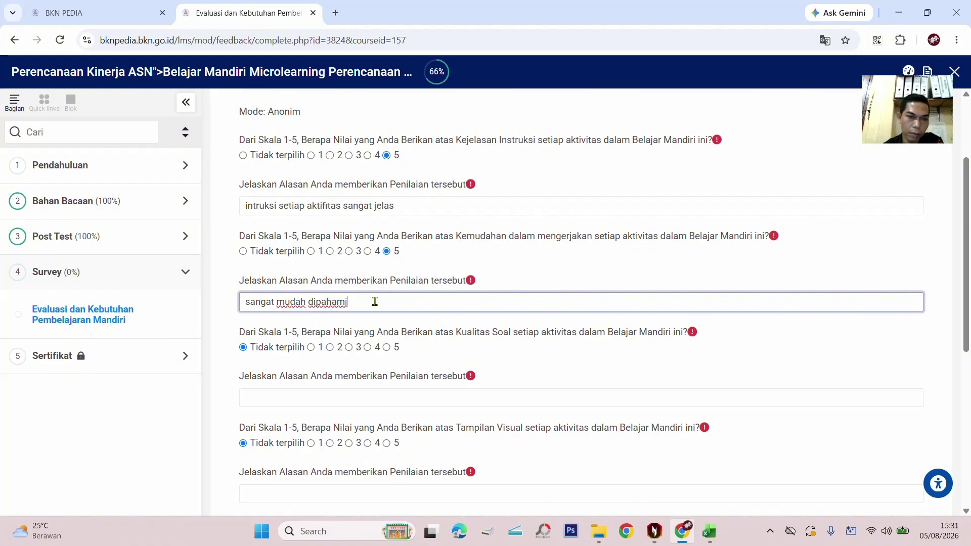
Rate question quality 5 ('kualitas soal sangat baik') and visual appearance 5 ('tampilan sangat menarik dan mudah difahami')
click(387, 347)
scroll(506, 313, down, 2)
click(560, 274)
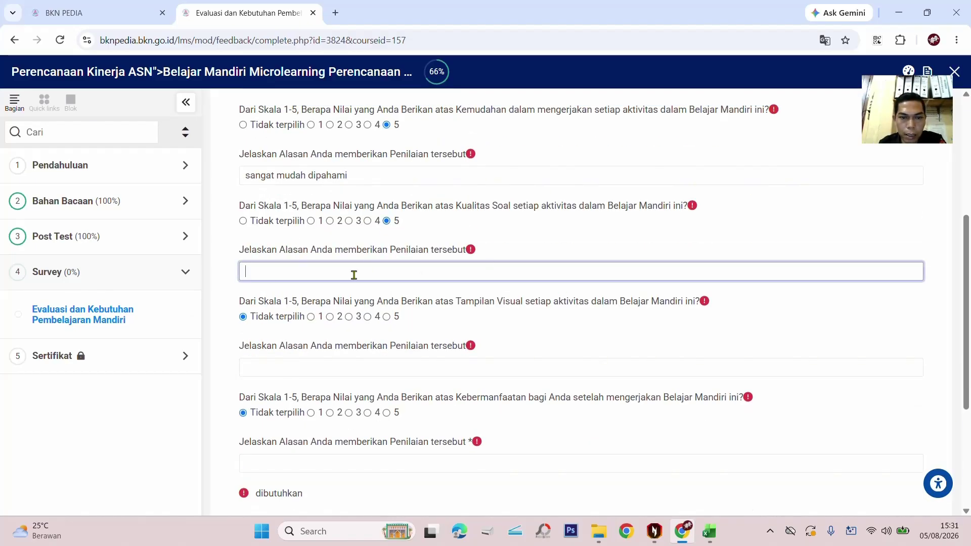
text(kualitas soal sangat baik)
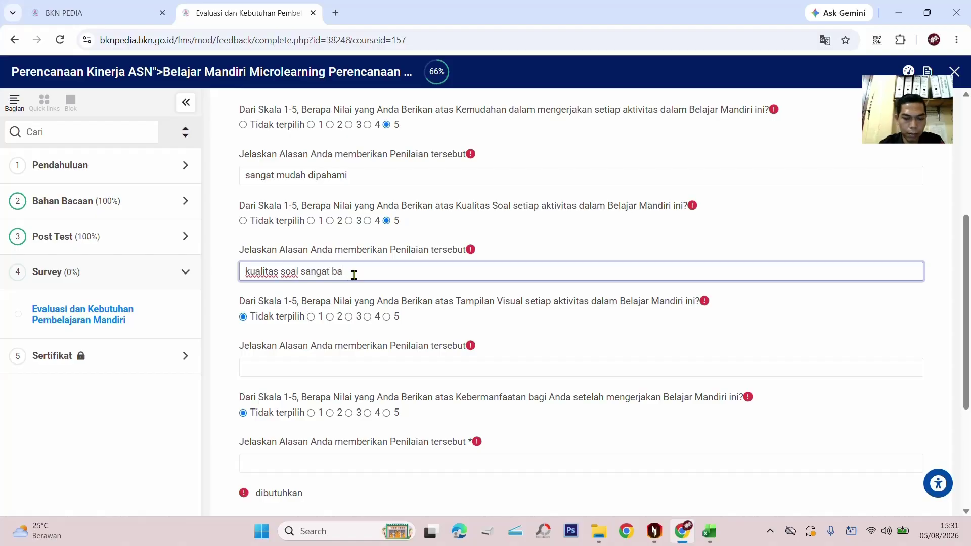
click(399, 318)
scroll(501, 309, down, 1)
click(597, 298)
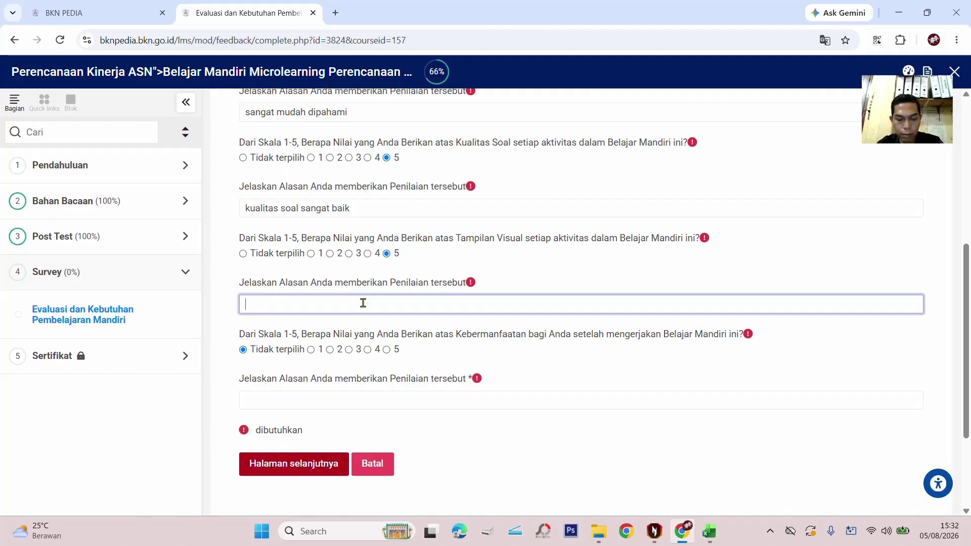
text(tampilan sangat menarik)
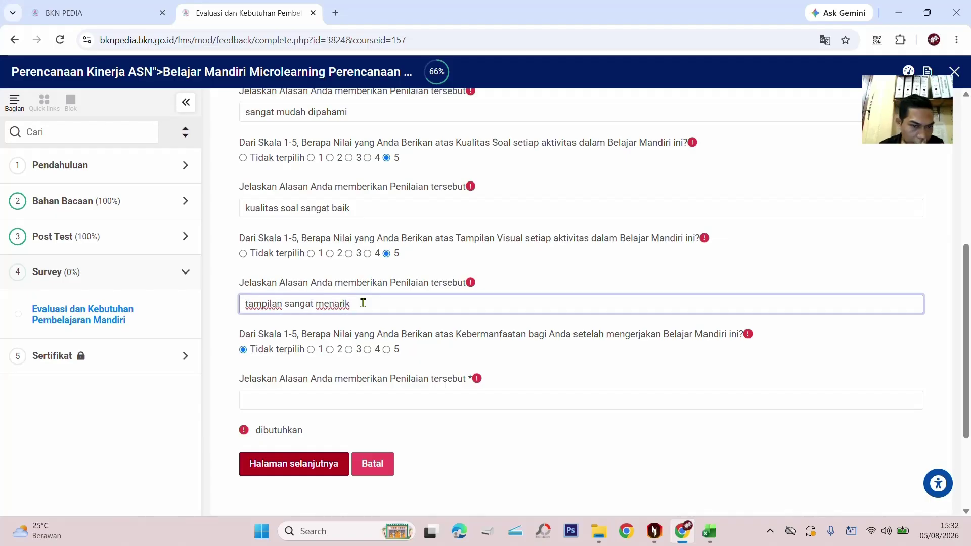
text( dan mudah difahami)
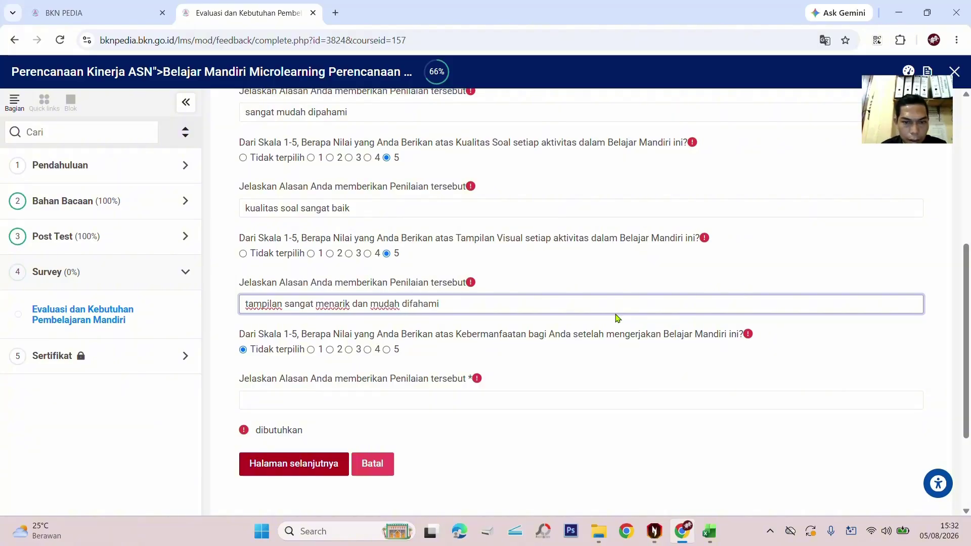
Rate usefulness 5 with reason 'sangat bermanfaat' and proceed to the survey's next page
scroll(617, 318, down, 3)
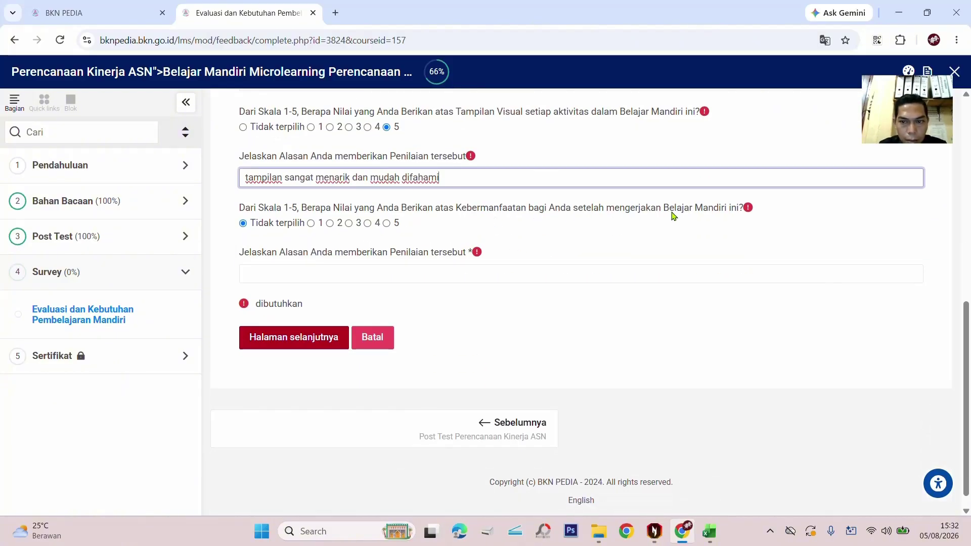
click(386, 223)
click(384, 269)
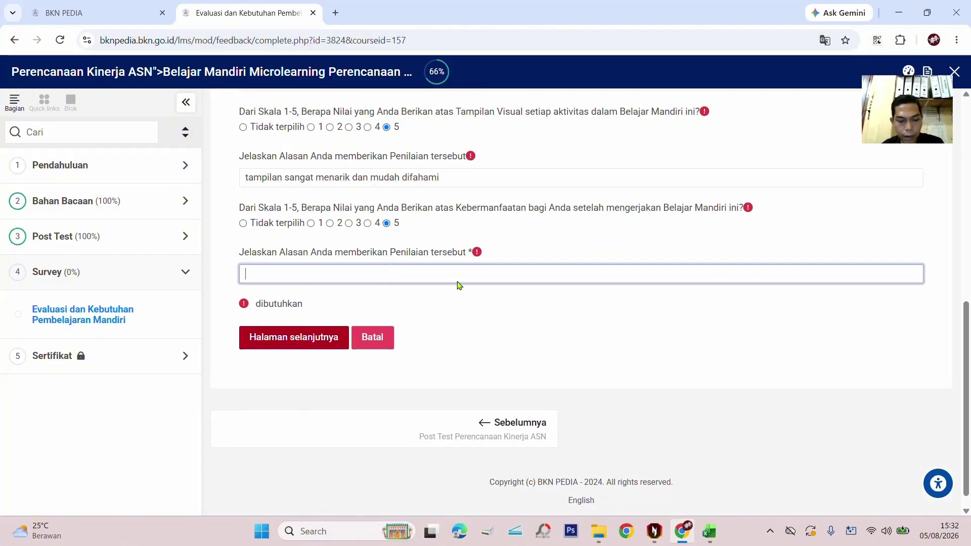
text(sangat bermanfaat)
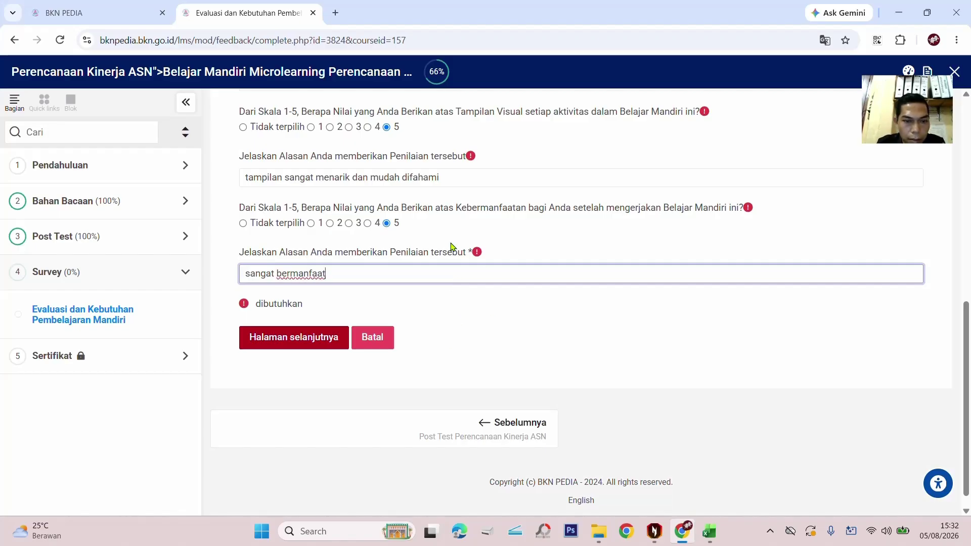
click(279, 346)
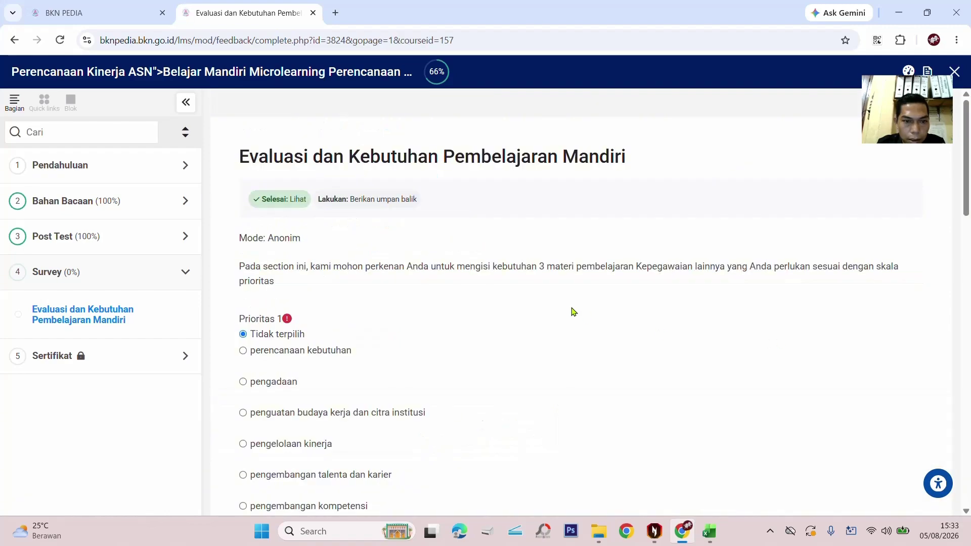
Choose perencanaan kebutuhan as Prioritas 1 and paste its explanation
scroll(572, 311, down, 1)
scroll(572, 311, up, 1)
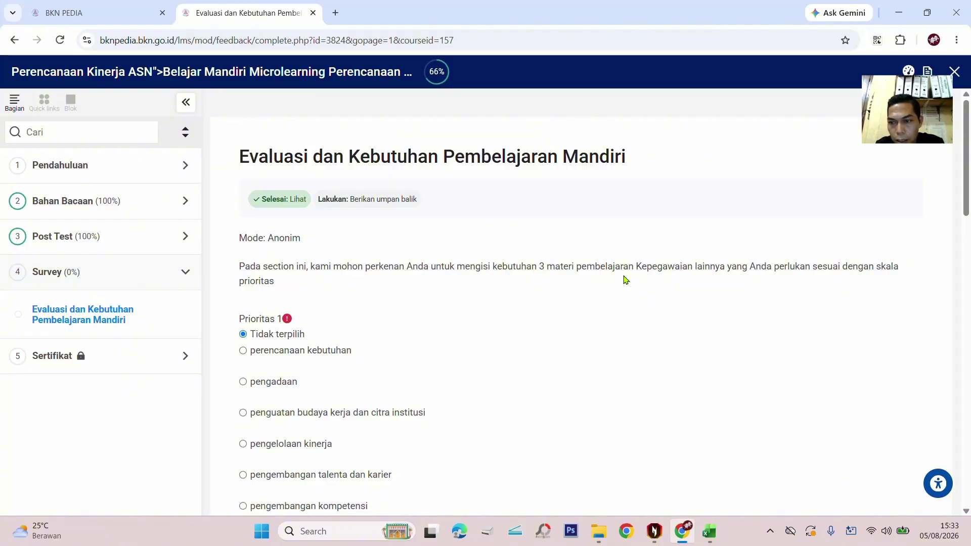
scroll(629, 281, down, 1)
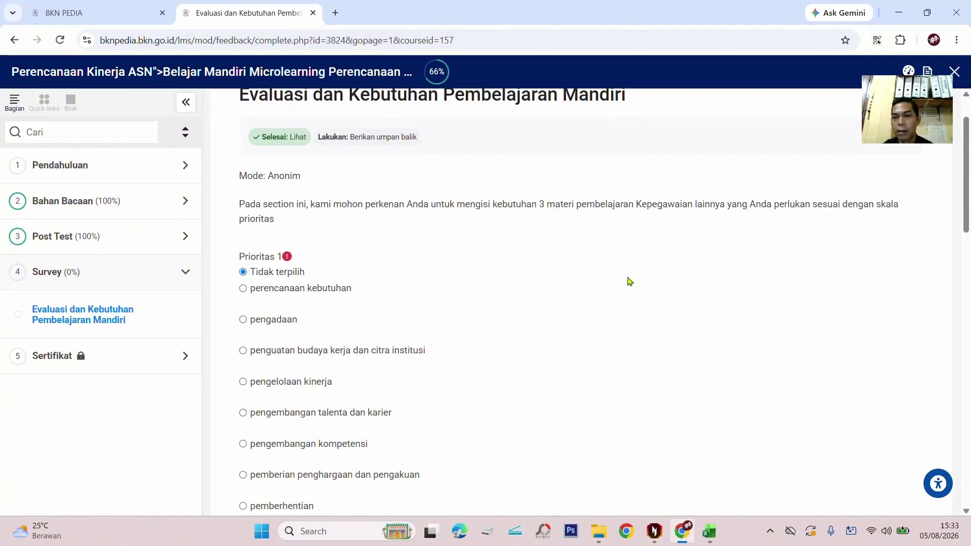
scroll(630, 282, down, 1)
drag(240, 192, 282, 193)
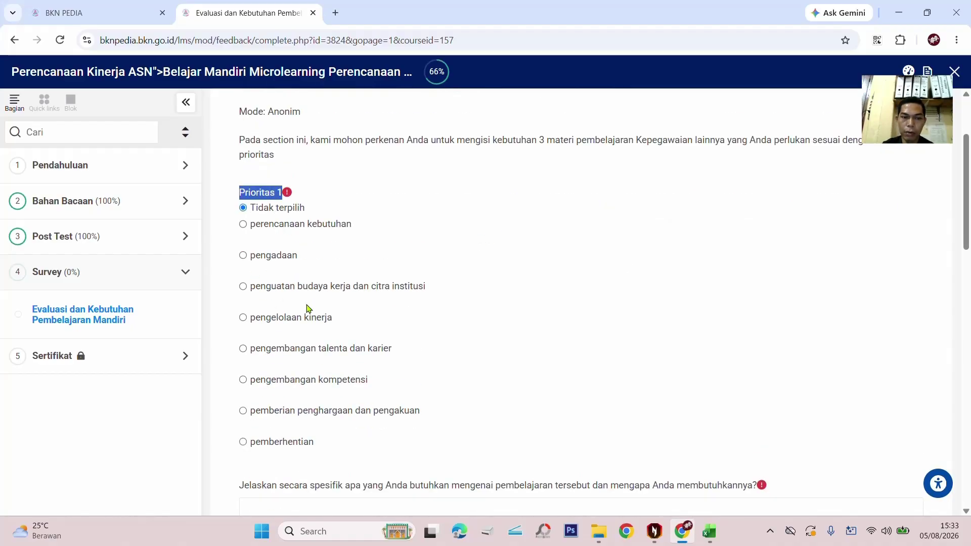
scroll(282, 363, down, 2)
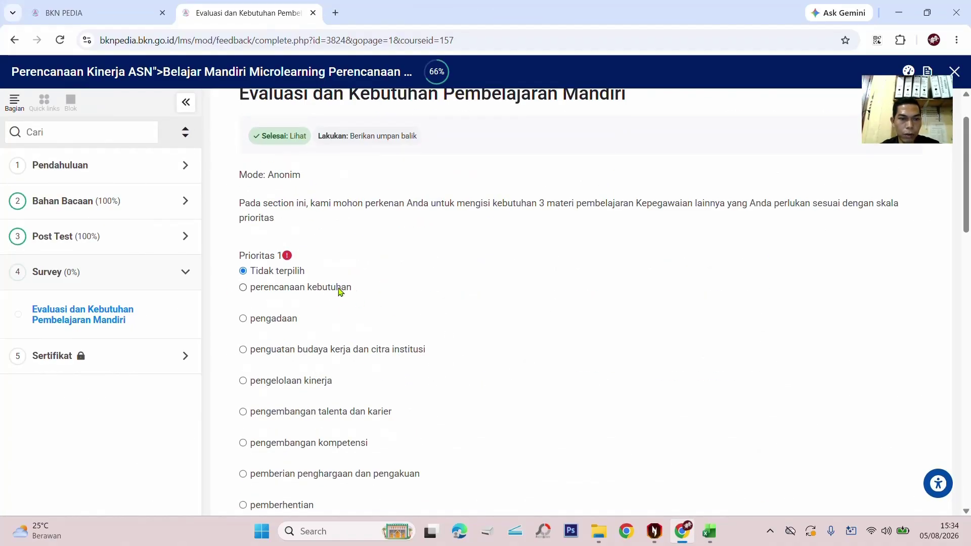
click(340, 287)
scroll(259, 341, down, 3)
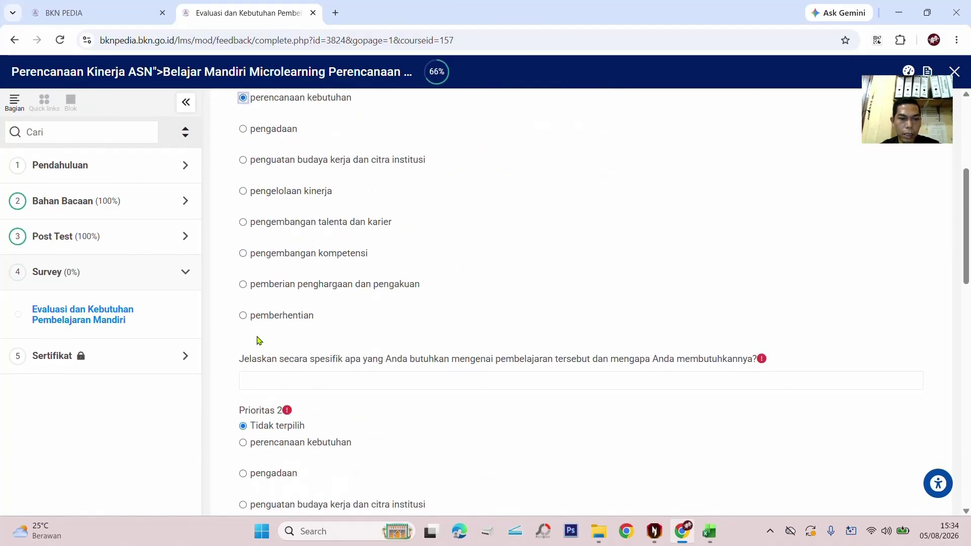
click(301, 381)
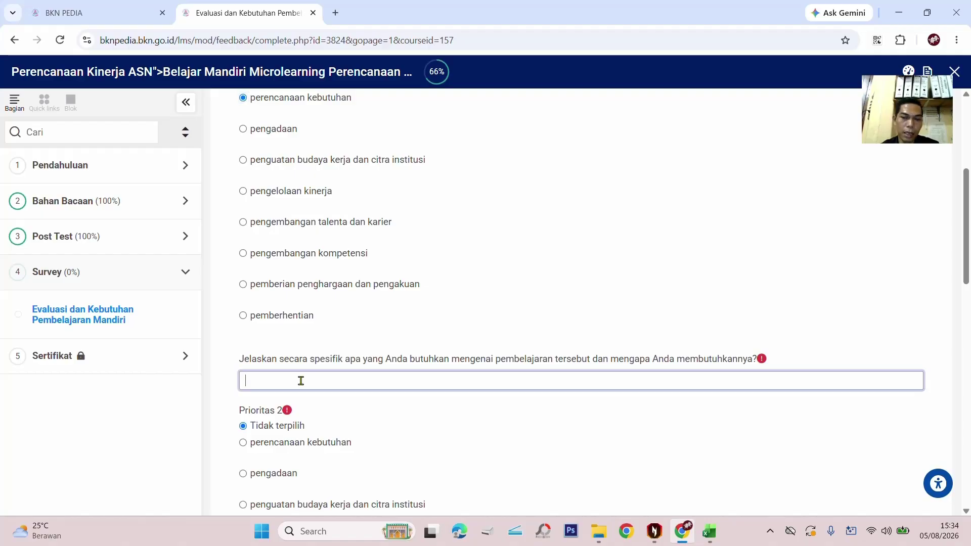
key(ctrl+v)
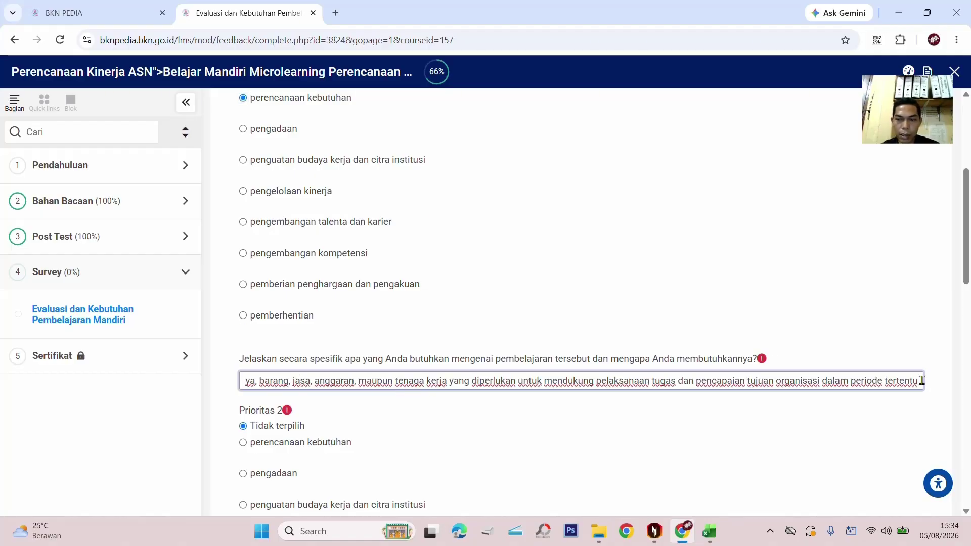
Paste the Prioritas 2 explanation, then choose pengembangan kompetensi as Prioritas 3 with its explanation
scroll(470, 386, down, 2)
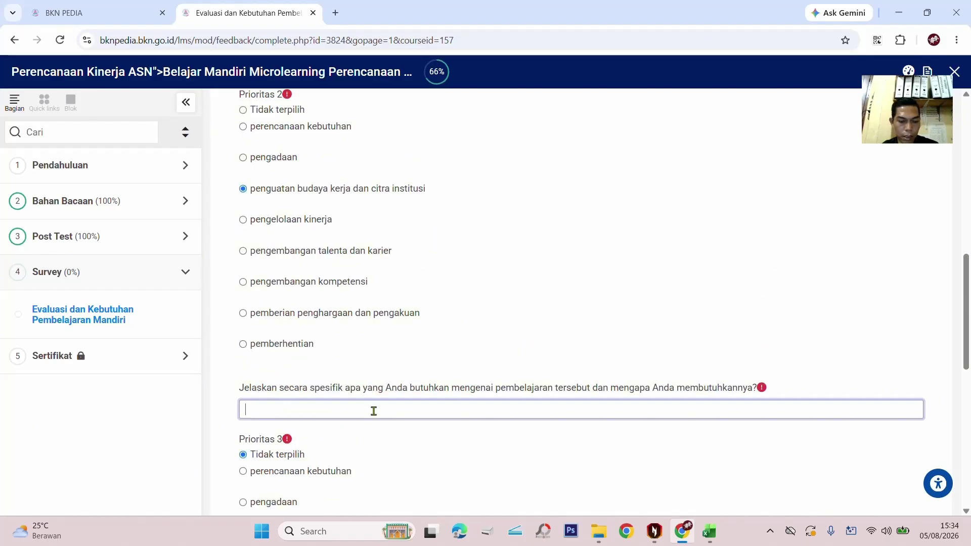
key(ctrl+v)
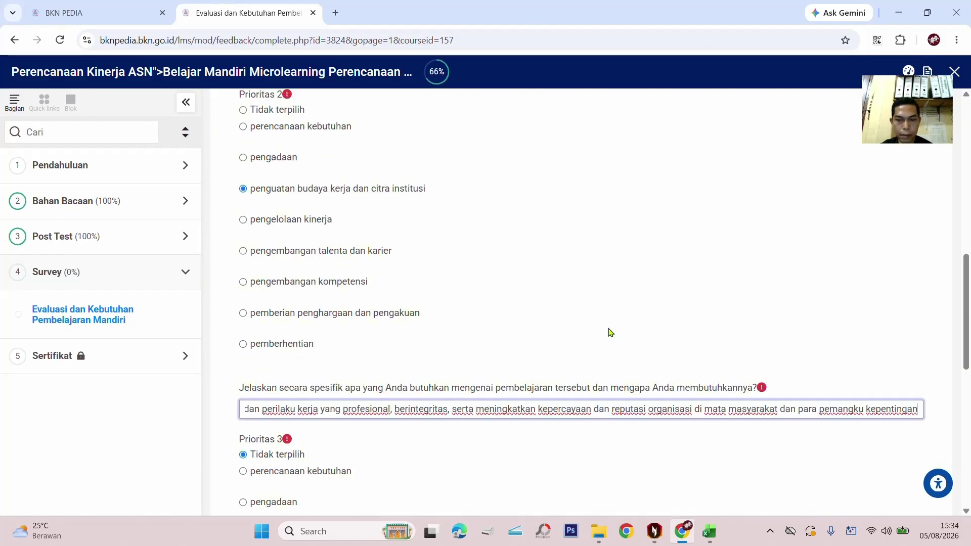
scroll(573, 377, down, 4)
scroll(345, 303, down, 1)
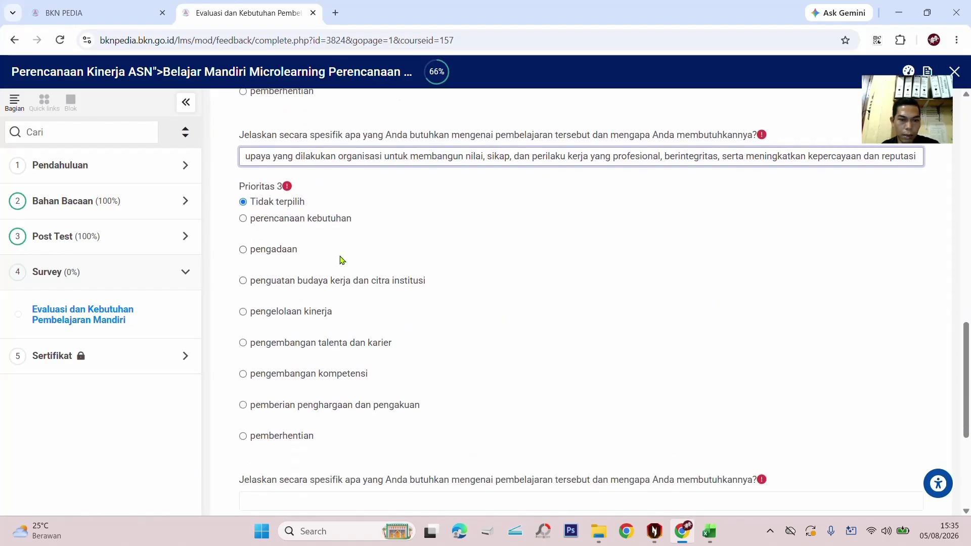
click(330, 377)
scroll(286, 405, down, 2)
click(313, 376)
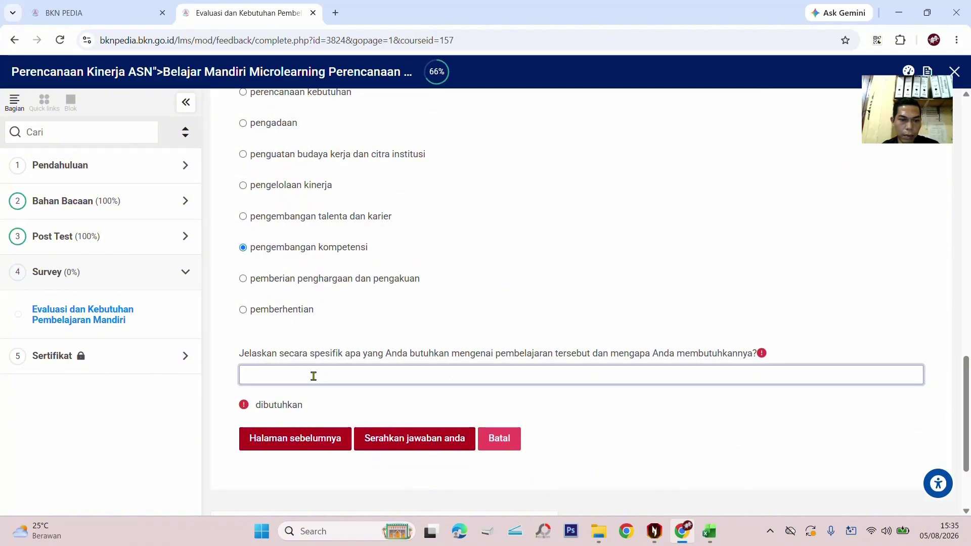
key(ctrl+v)
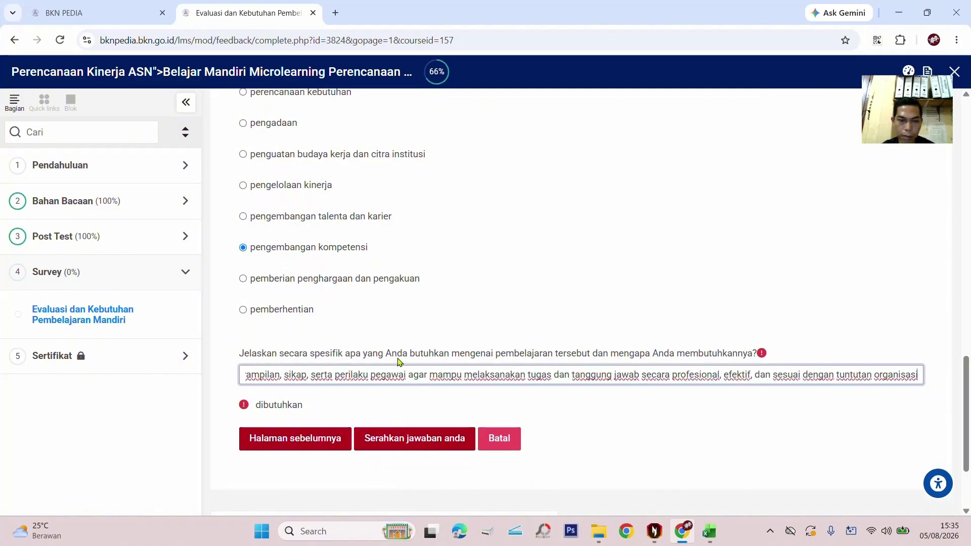
scroll(357, 277, down, 3)
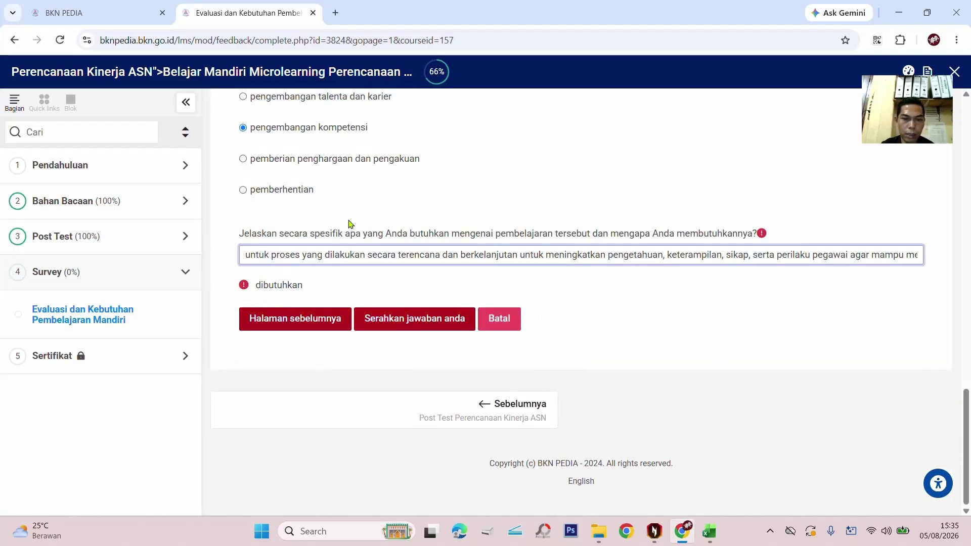
Submit the survey answers, continue to the course page and scroll down to the Sertifikat section
click(432, 324)
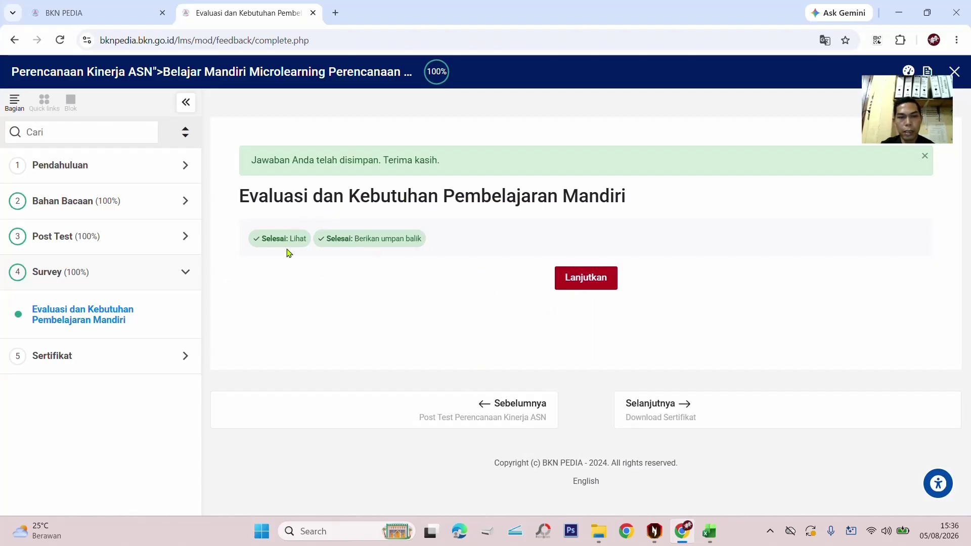
click(586, 284)
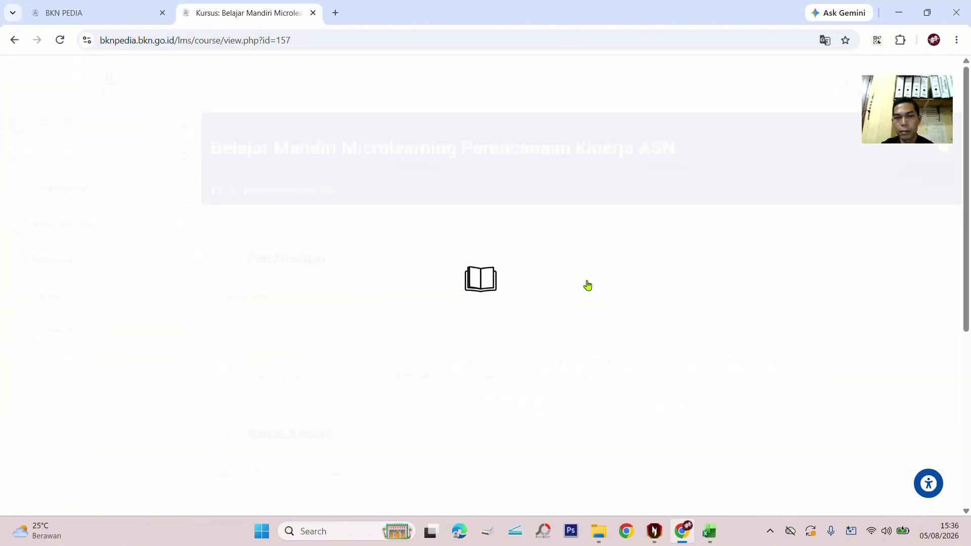
scroll(589, 285, down, 6)
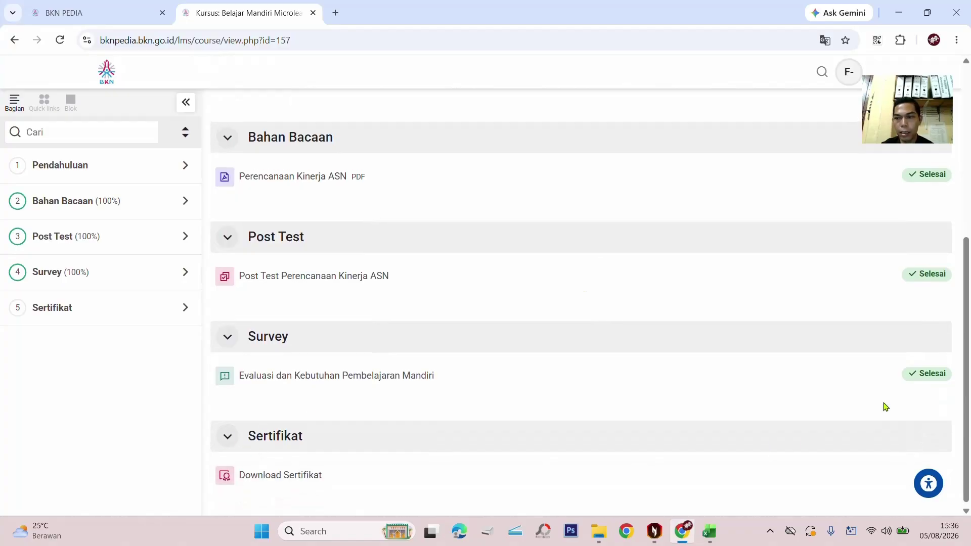
scroll(883, 400, up, 3)
scroll(883, 385, down, 1)
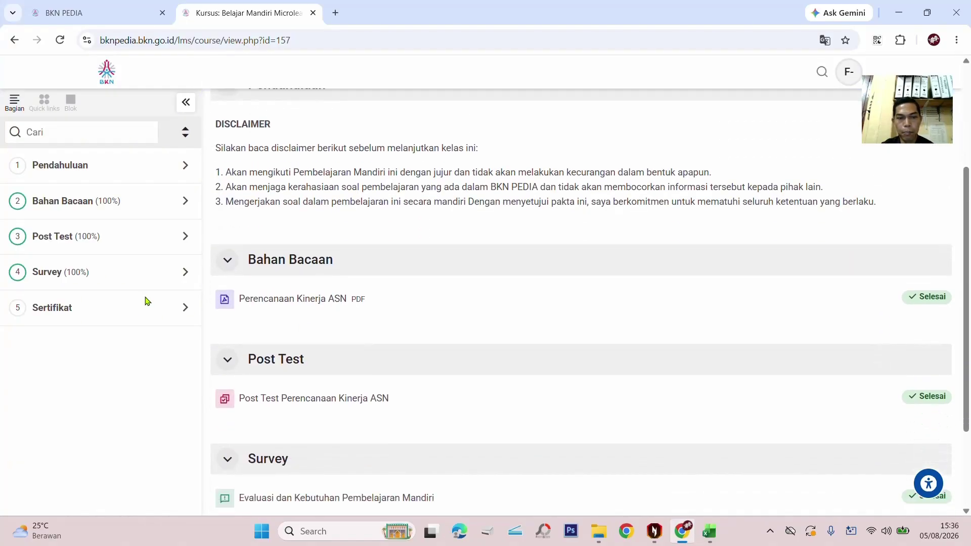
scroll(932, 304, down, 1)
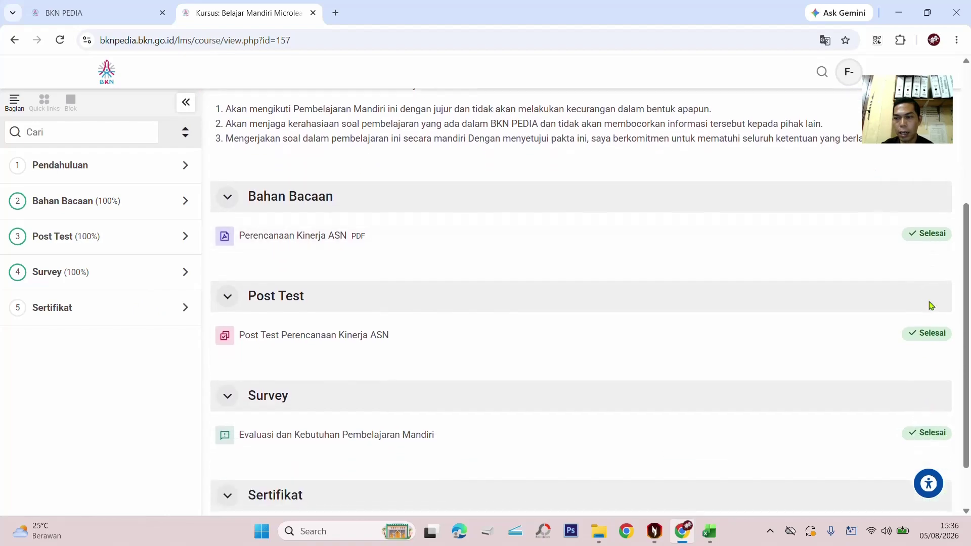
scroll(784, 273, down, 1)
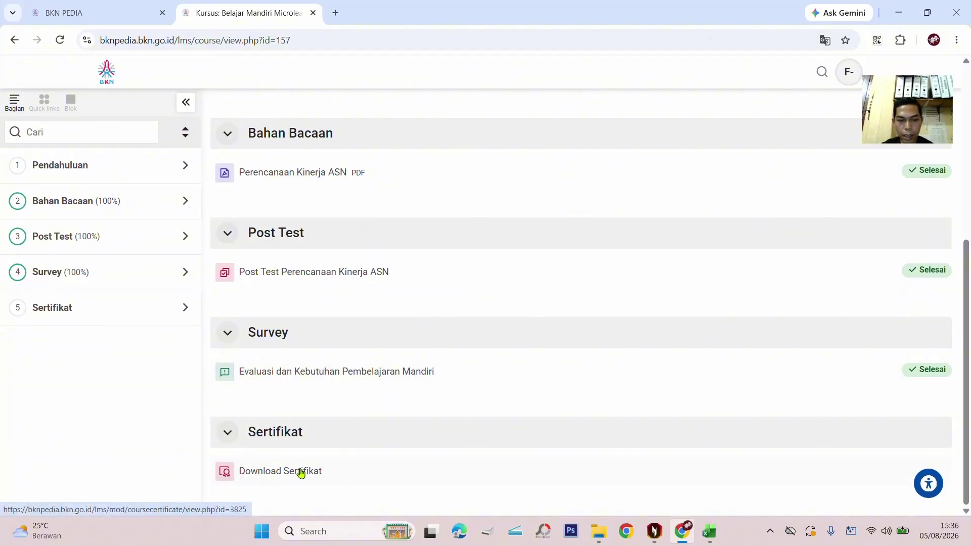
Open the participant certificate and check its number, participant name, course title and lesson hours
click(285, 473)
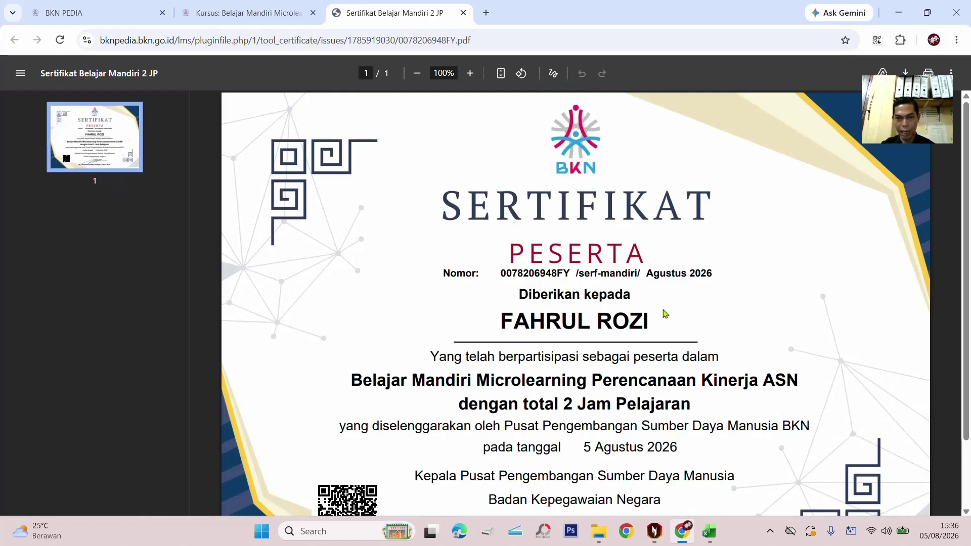
scroll(668, 314, down, 1)
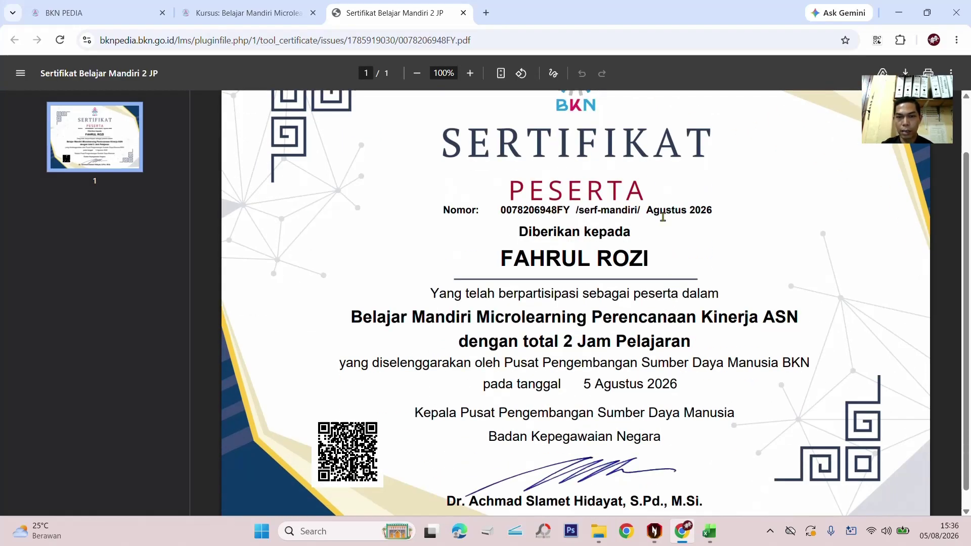
drag(500, 210, 713, 211)
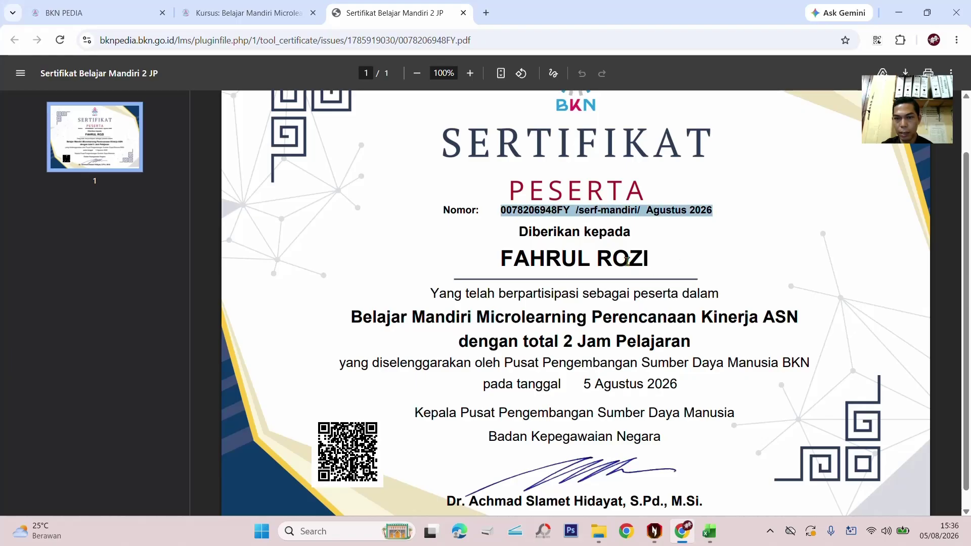
drag(643, 259, 467, 291)
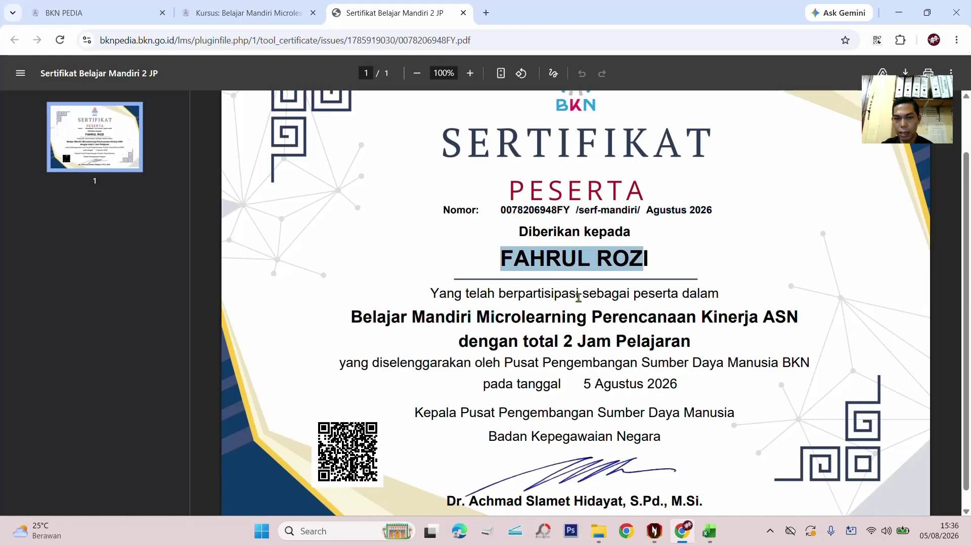
drag(350, 317, 720, 319)
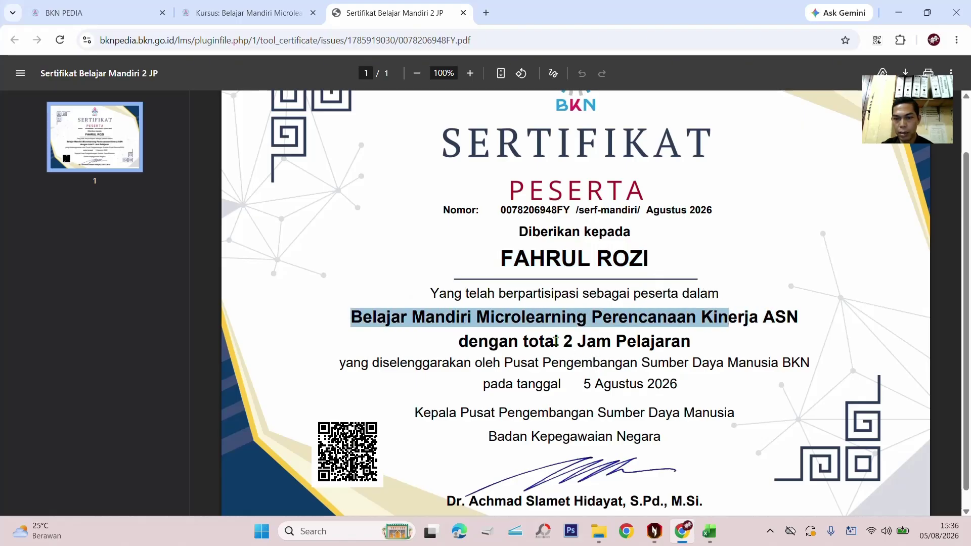
drag(546, 342, 652, 342)
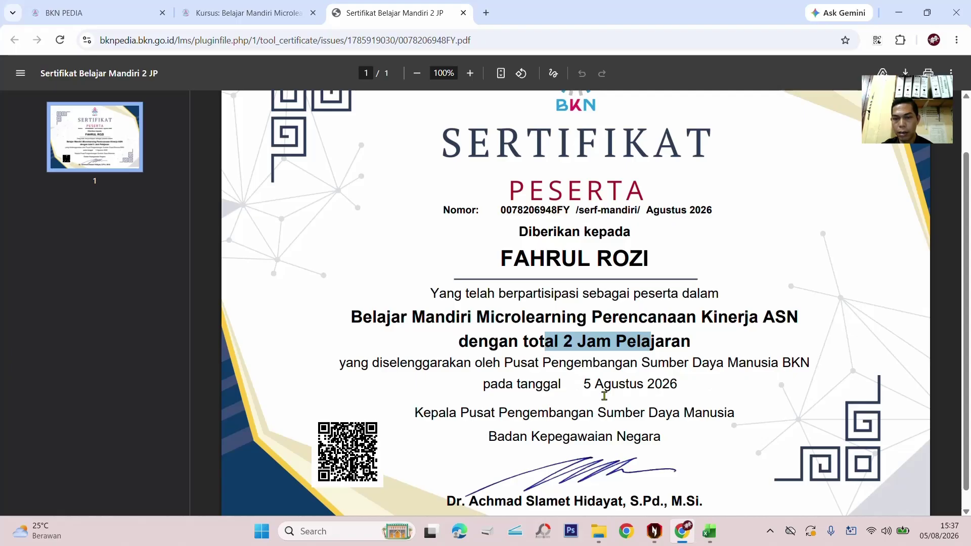
Check the certificate date 5 Agustus 2026 and the Kepala Pusat Pengembangan Sumber Daya Manusia line
scroll(604, 395, up, 2)
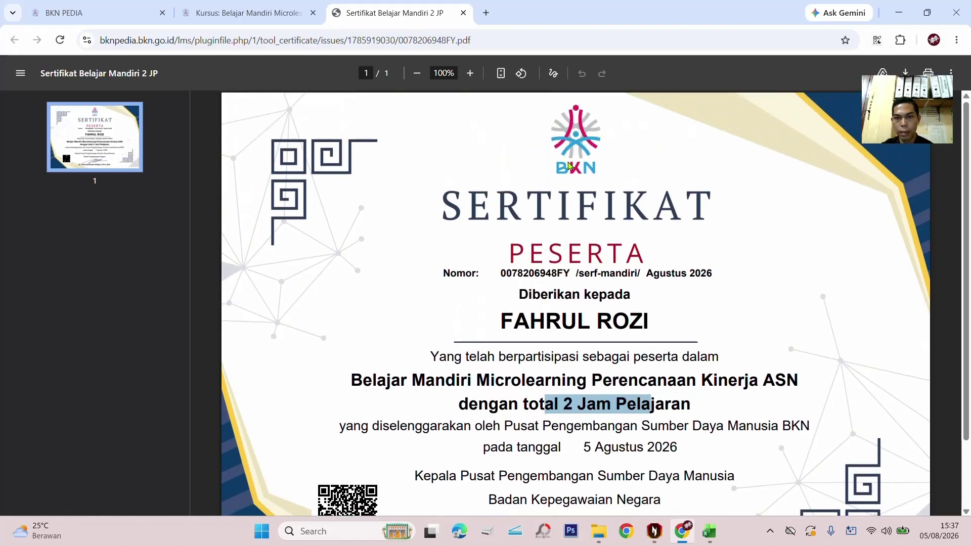
scroll(621, 238, down, 2)
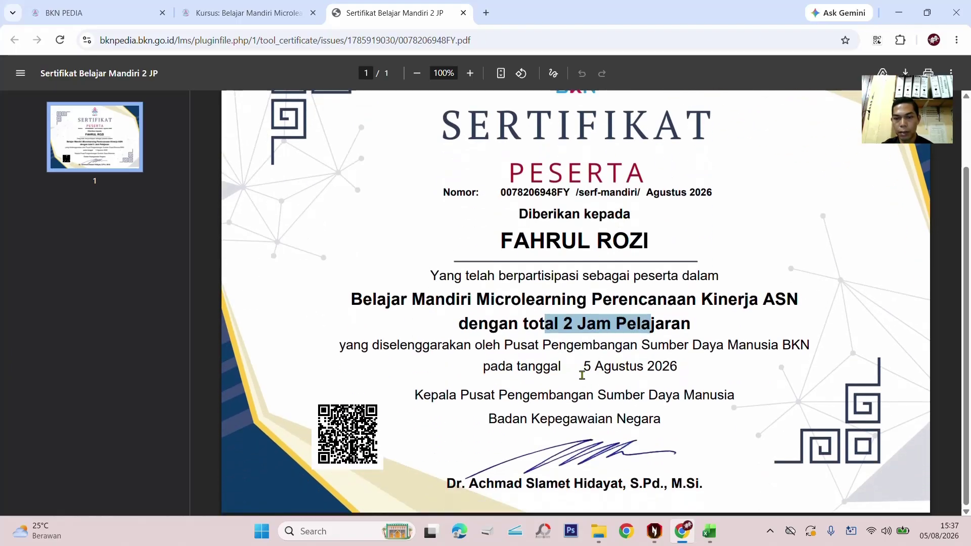
drag(582, 375, 699, 374)
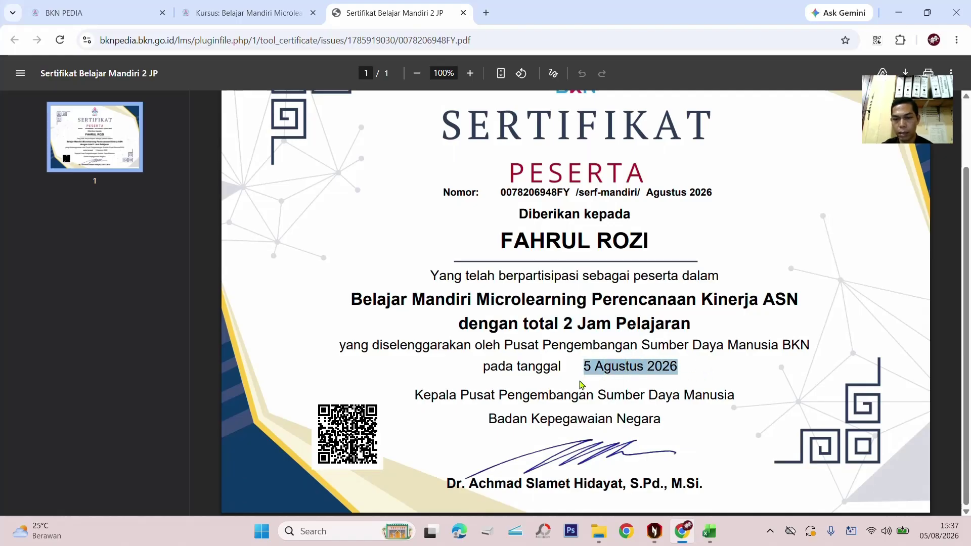
drag(411, 398, 757, 395)
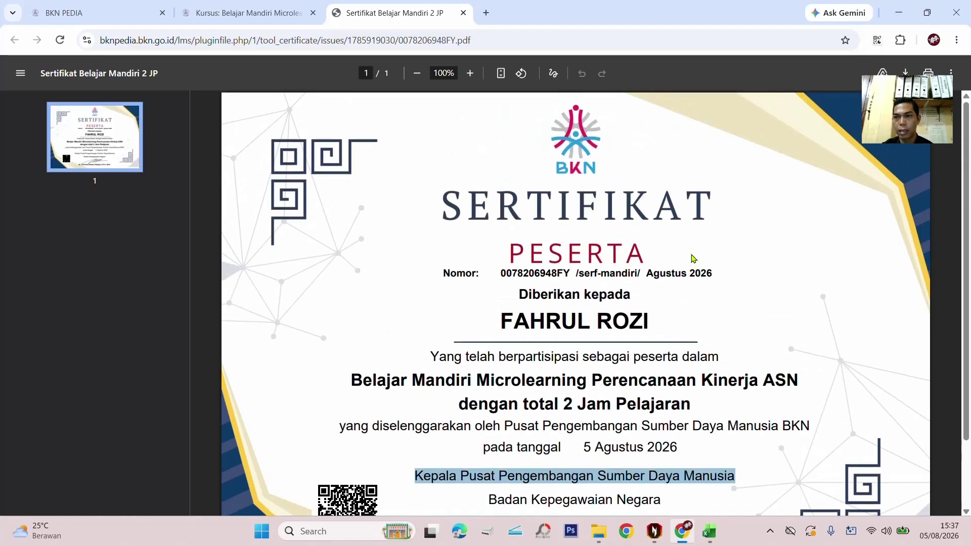
scroll(804, 271, up, 2)
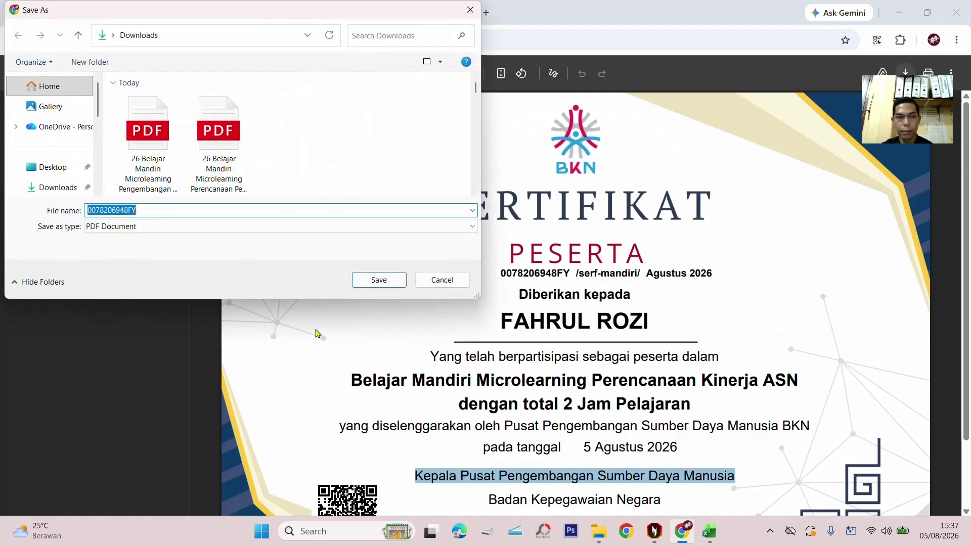
Save the certificate PDF to Downloads, then select and right-click the course title in the saved copy
click(384, 280)
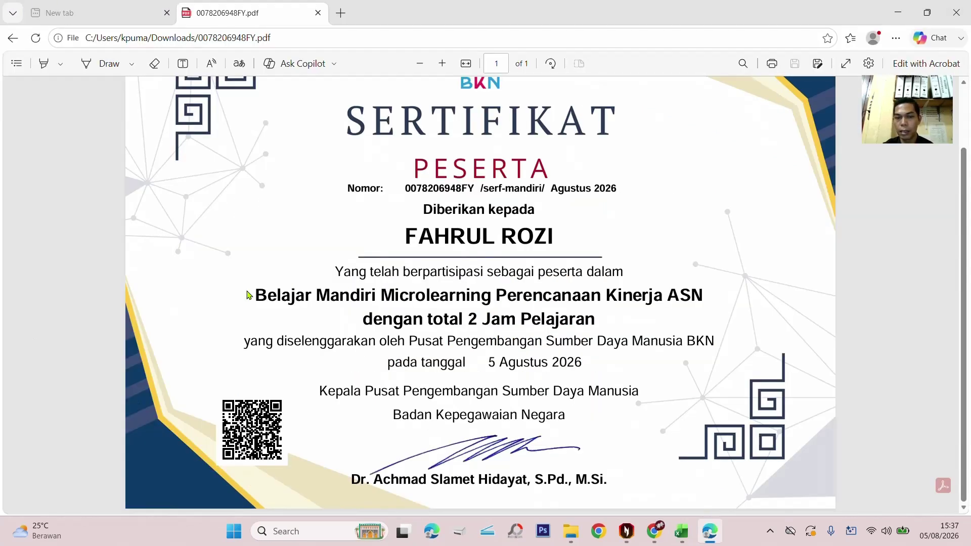
drag(596, 320, 209, 290)
right_click(221, 298)
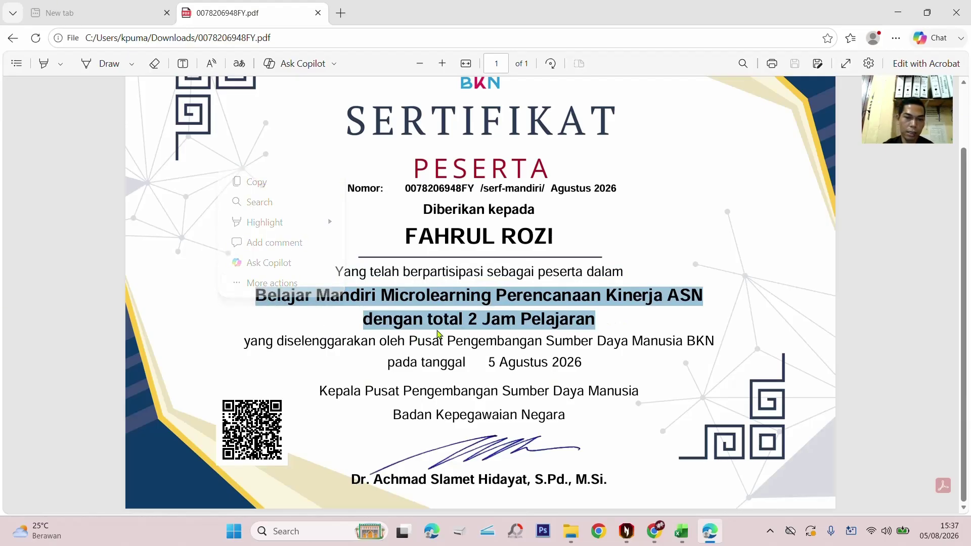